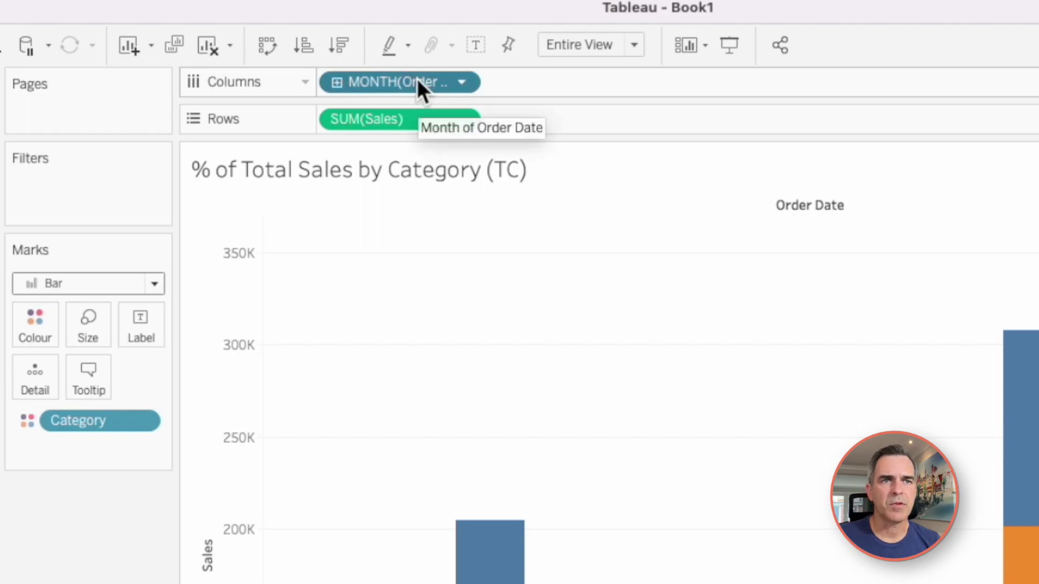
# Select the SUM(Sales) measure in the stacked-bar view and the Category field on Marks
pyautogui.click(387, 118)
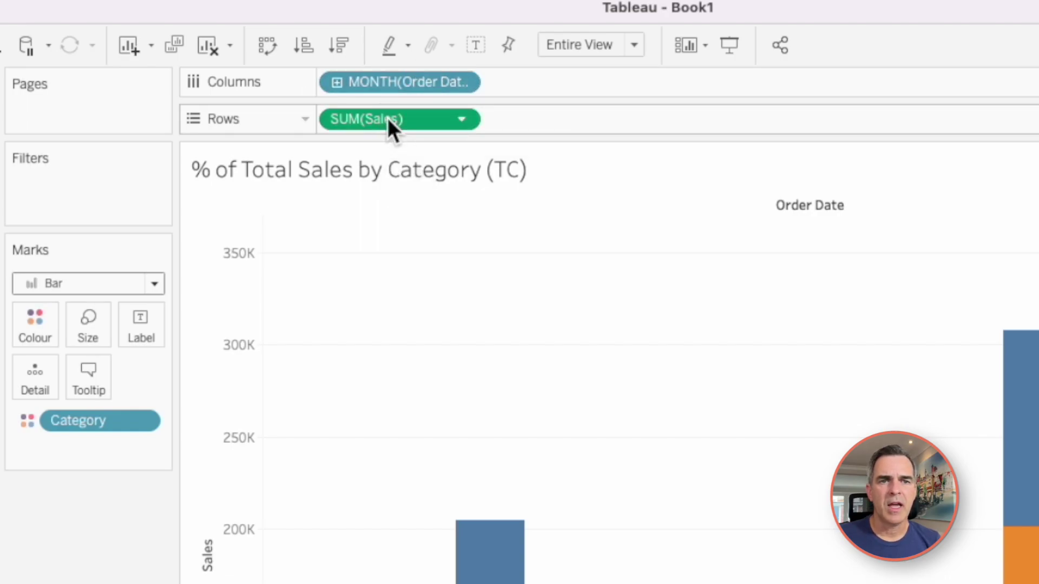
pyautogui.click(70, 424)
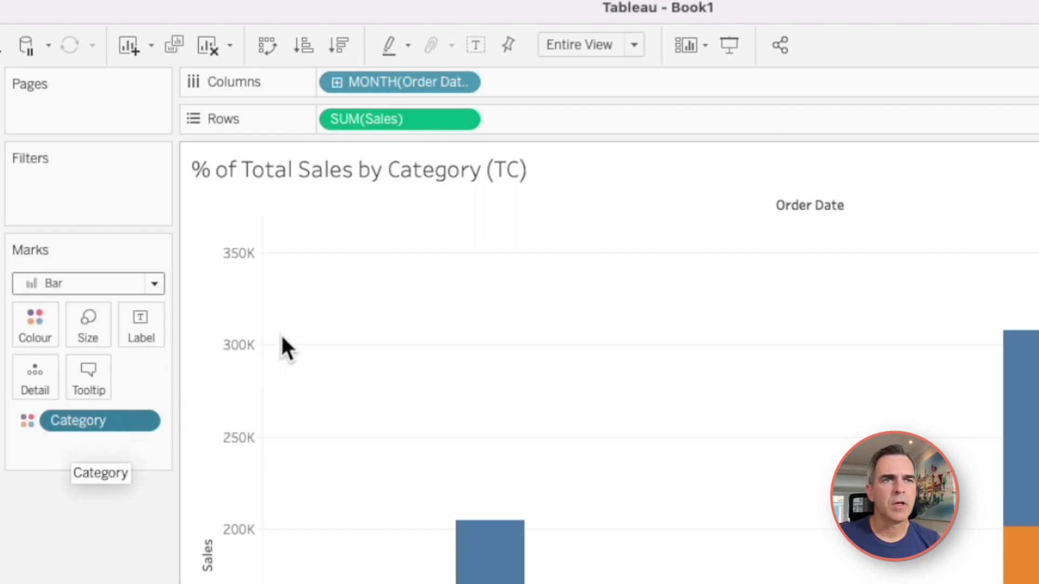
# Make SUM(Sales) a Percent of Total computed along Category, so each month totals 100%
pyautogui.click(462, 119)
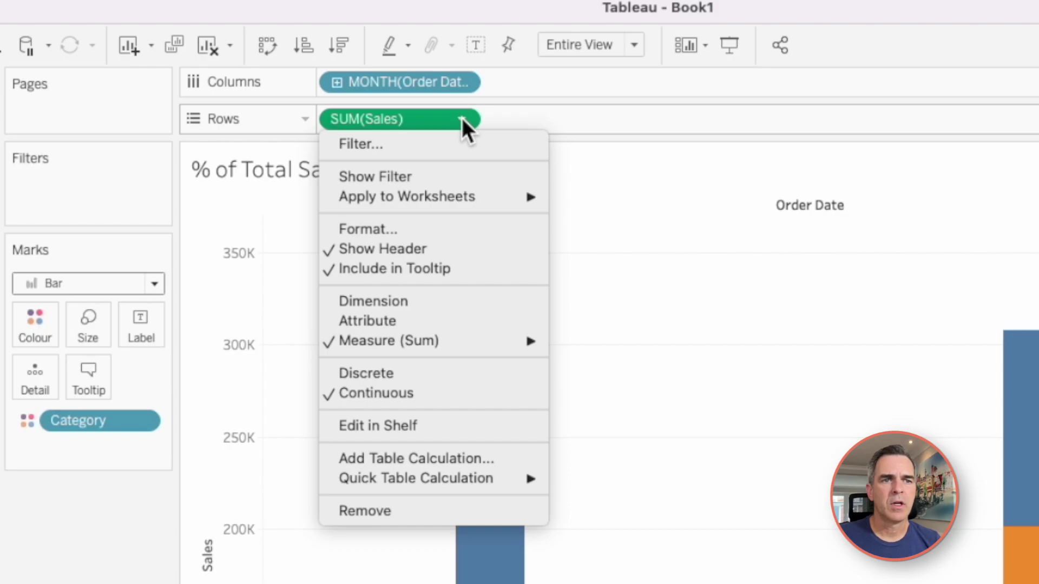
pyautogui.moveTo(439, 478)
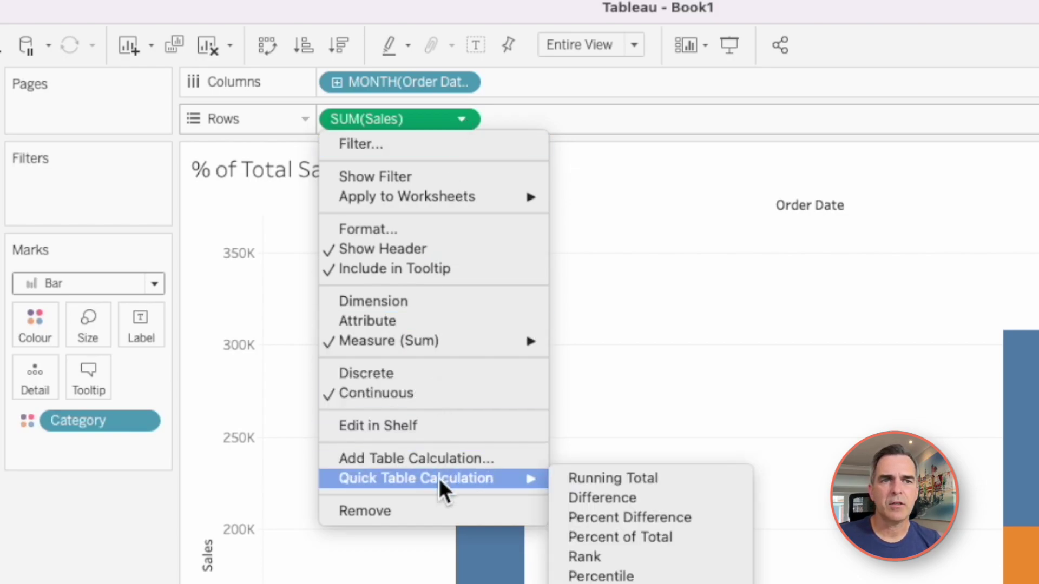
pyautogui.click(594, 536)
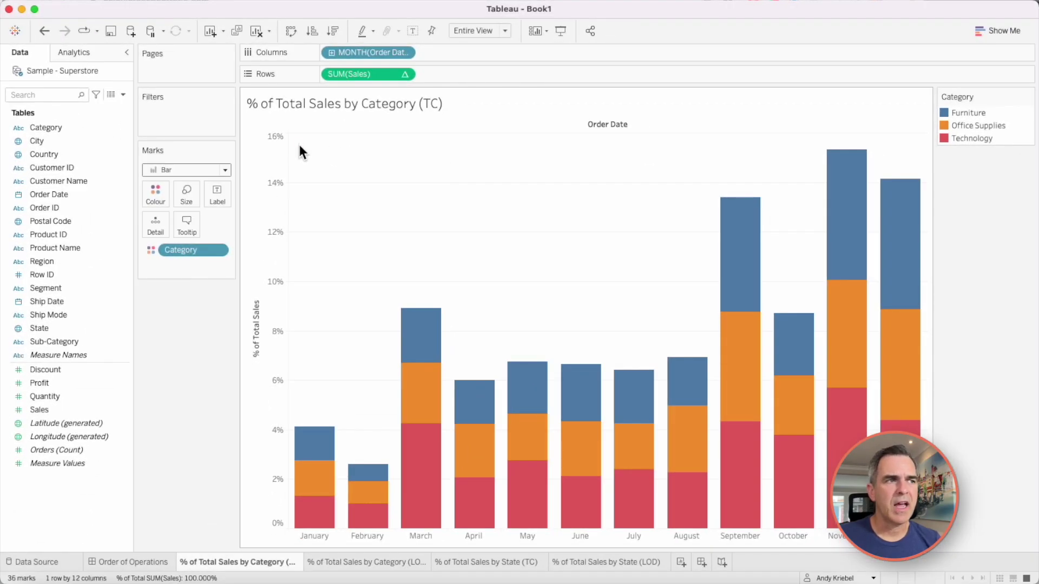
pyautogui.moveTo(302, 151); pyautogui.dragTo(888, 527)
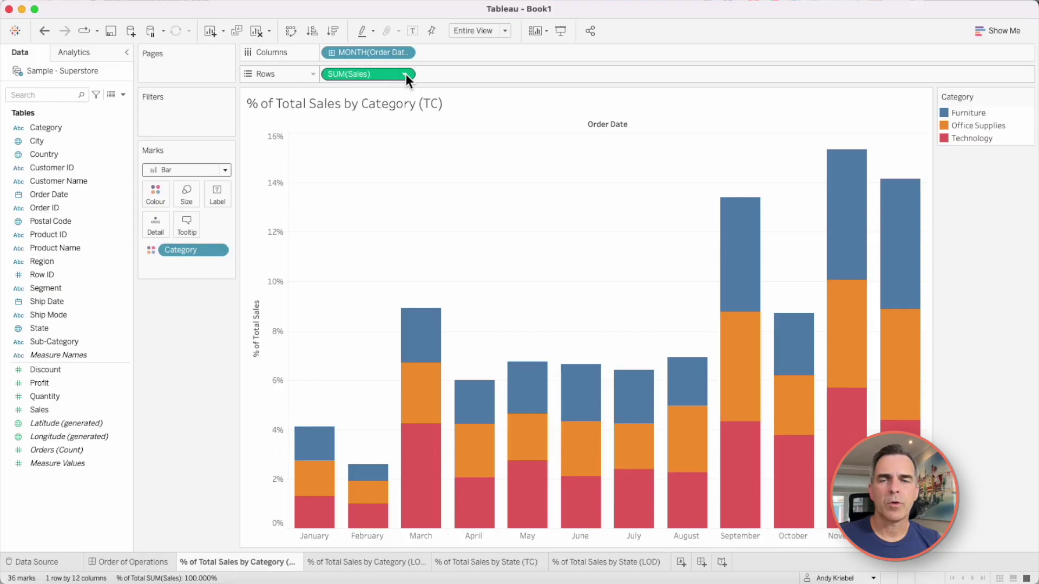
pyautogui.click(405, 74)
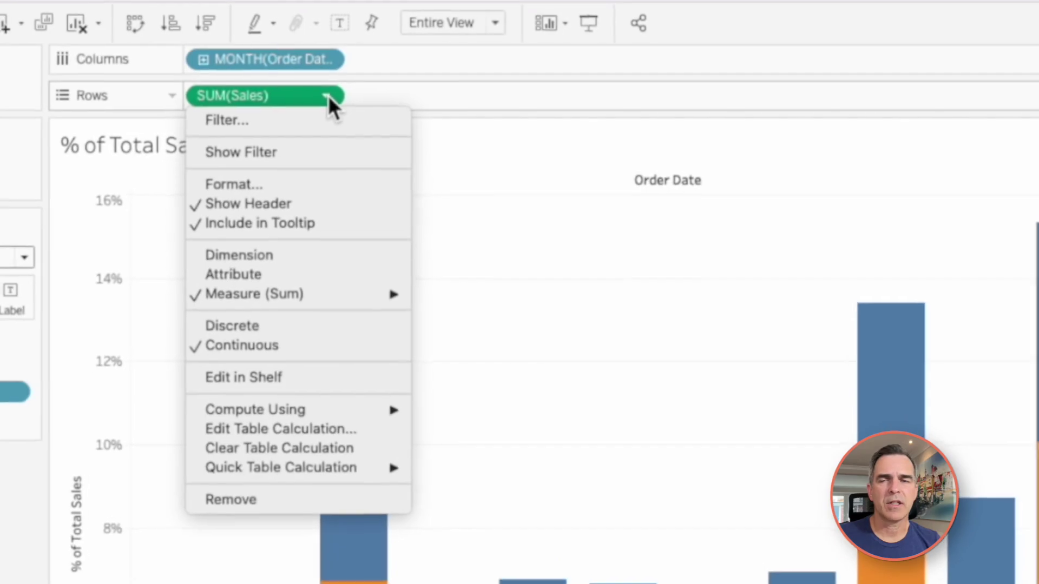
pyautogui.moveTo(340, 418)
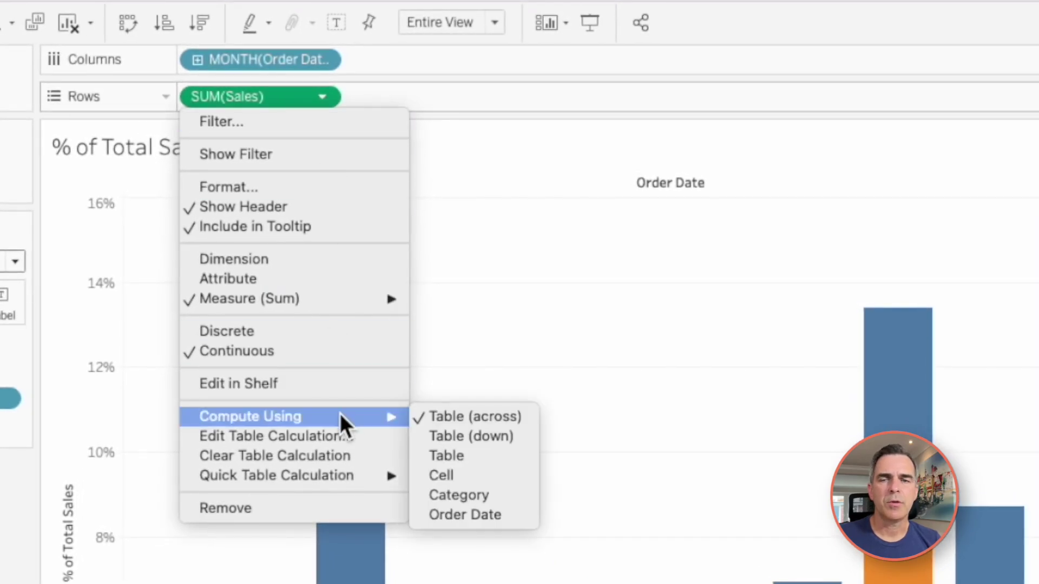
pyautogui.click(458, 495)
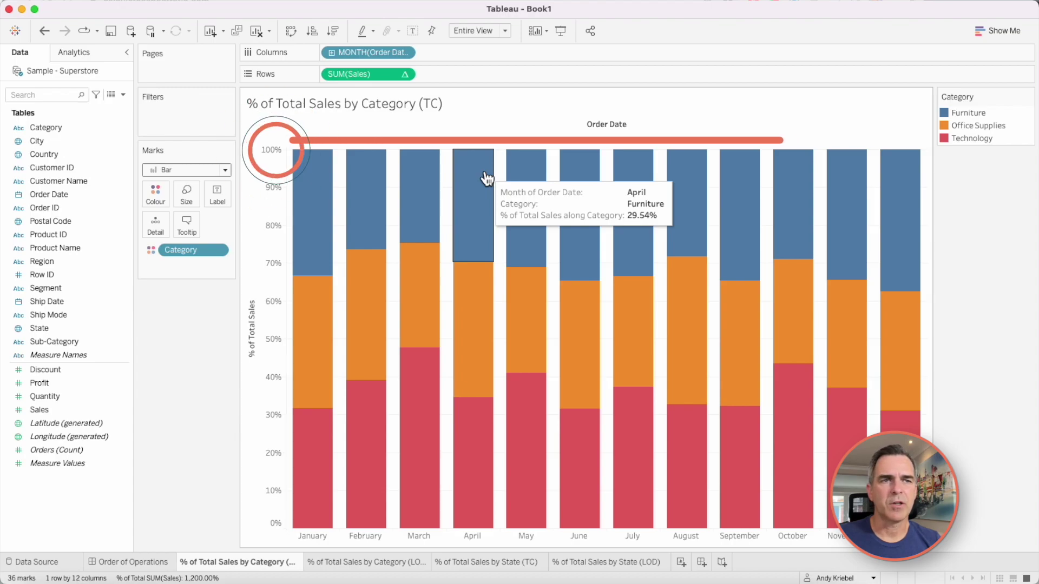
# Label bars with percentages, filter Region to West, then undo and redo the filter to compare
pyautogui.click(414, 31)
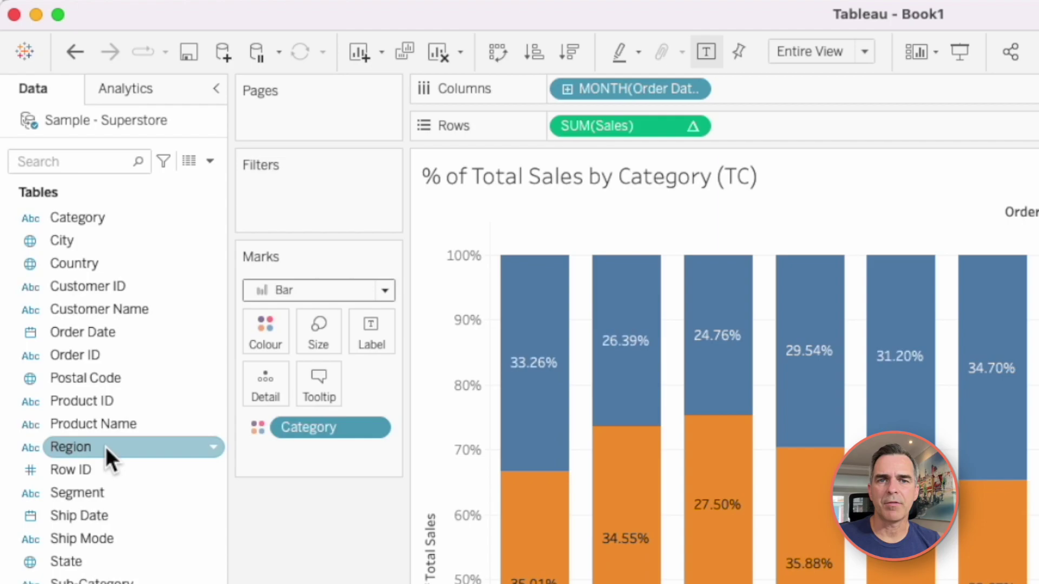
pyautogui.moveTo(104, 439); pyautogui.dragTo(313, 210)
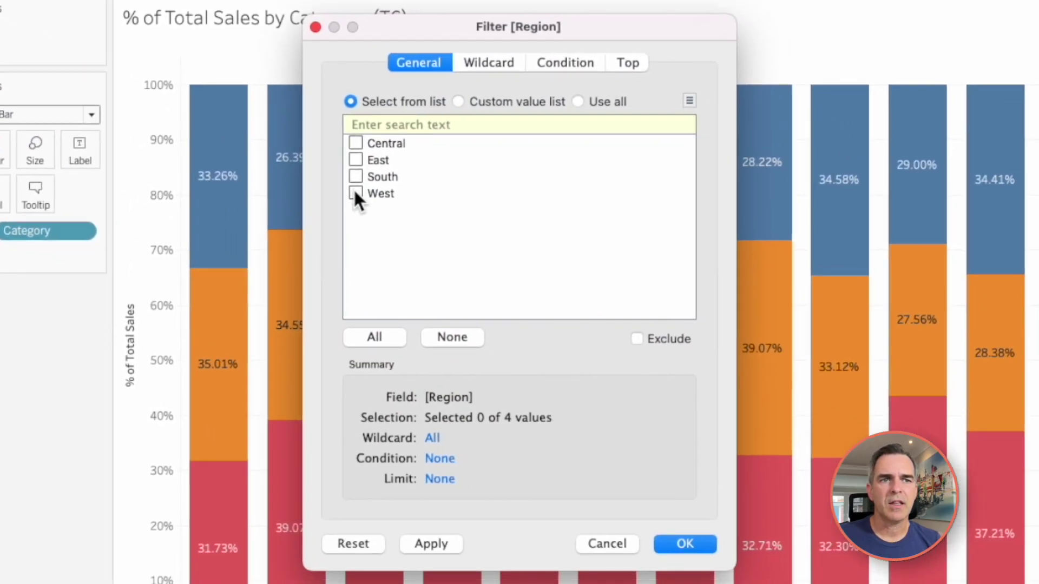
pyautogui.click(355, 193)
pyautogui.click(684, 541)
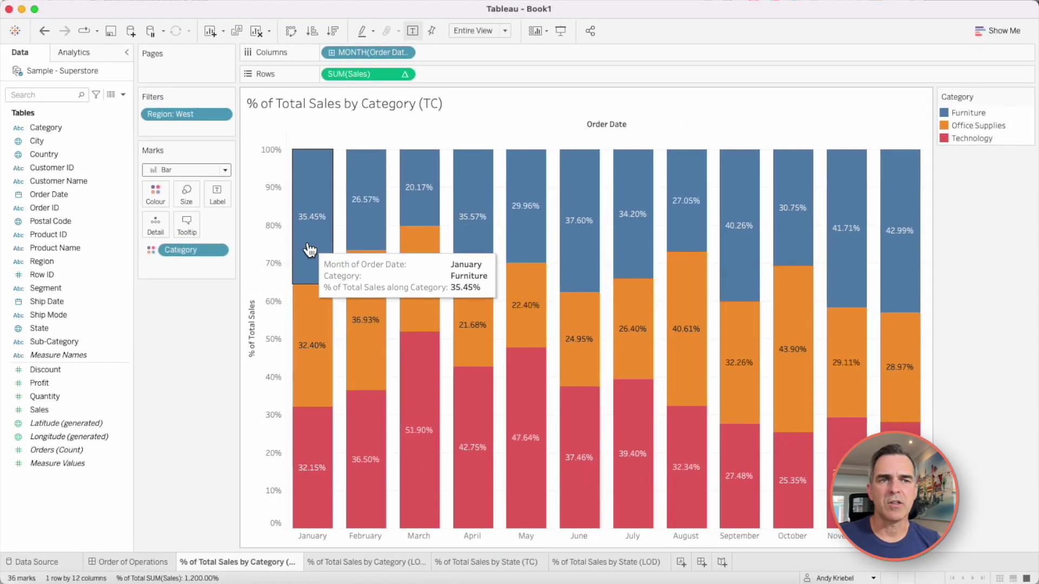
pyautogui.click(44, 31)
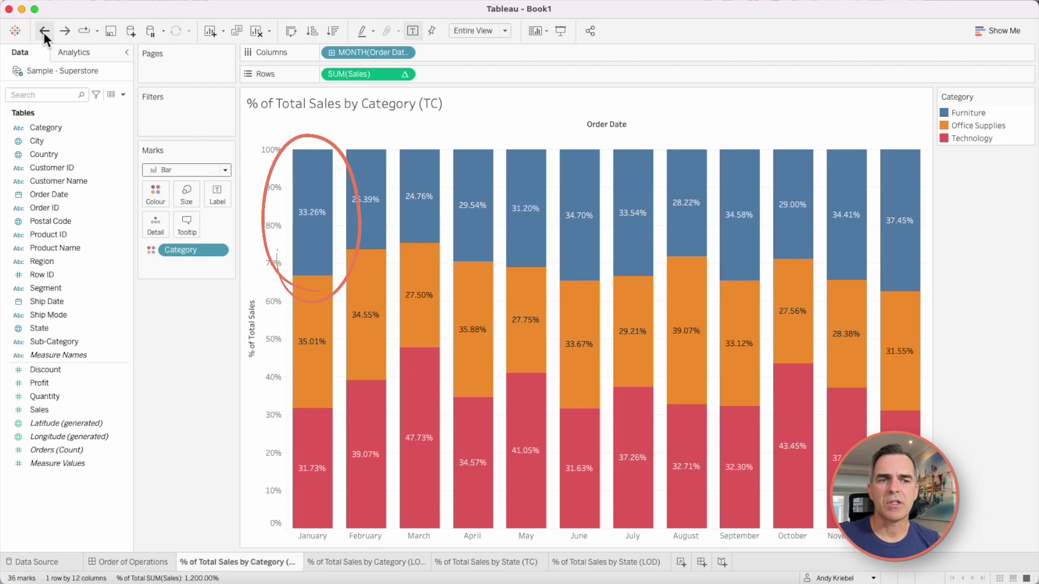
pyautogui.click(63, 32)
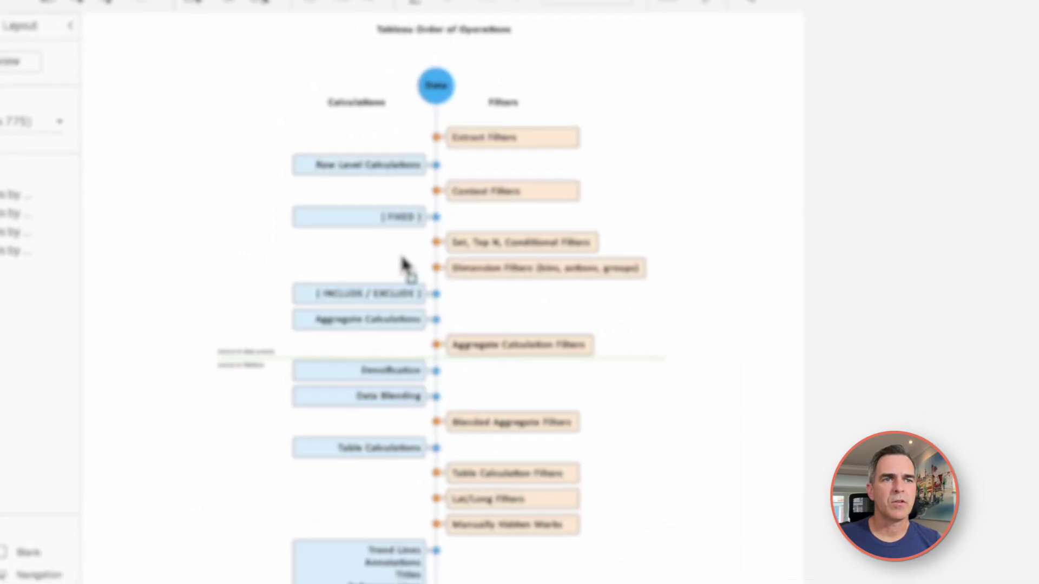
pyautogui.click(459, 224)
pyautogui.moveTo(609, 304); pyautogui.dragTo(729, 320)
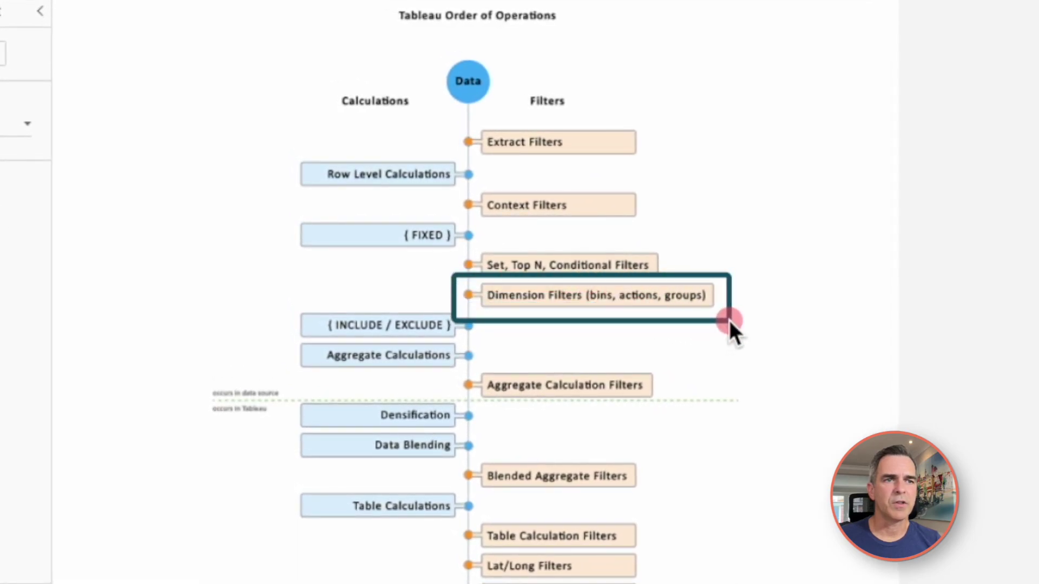
pyautogui.moveTo(270, 479)
pyautogui.mouseDown()
pyautogui.moveTo(375, 514)
pyautogui.moveTo(491, 528)
pyautogui.mouseUp()
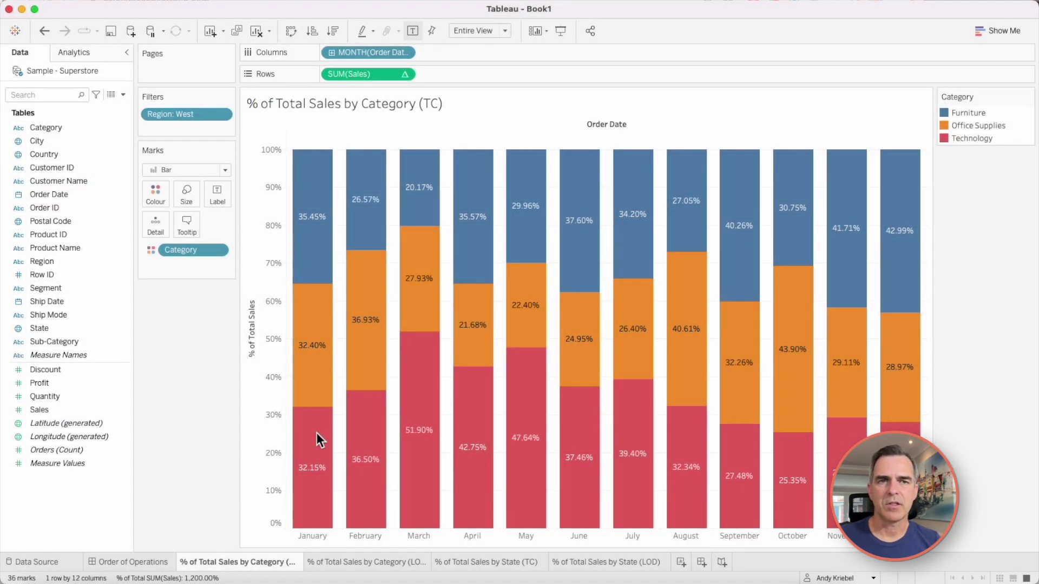
# On the LOD sheet, start a calculated field named 'Total Sales per MOnth'
pyautogui.click(369, 562)
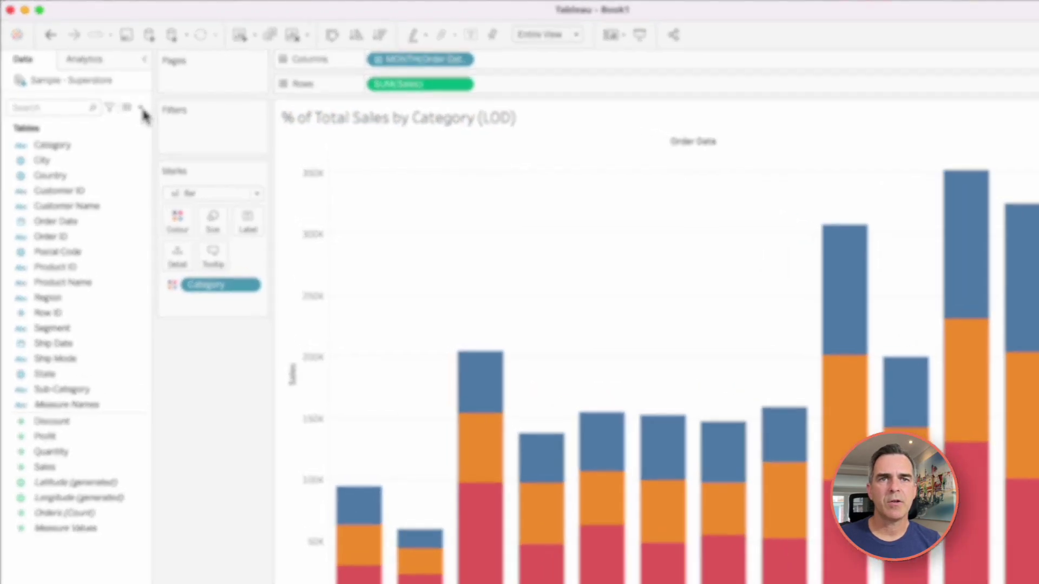
pyautogui.click(124, 95)
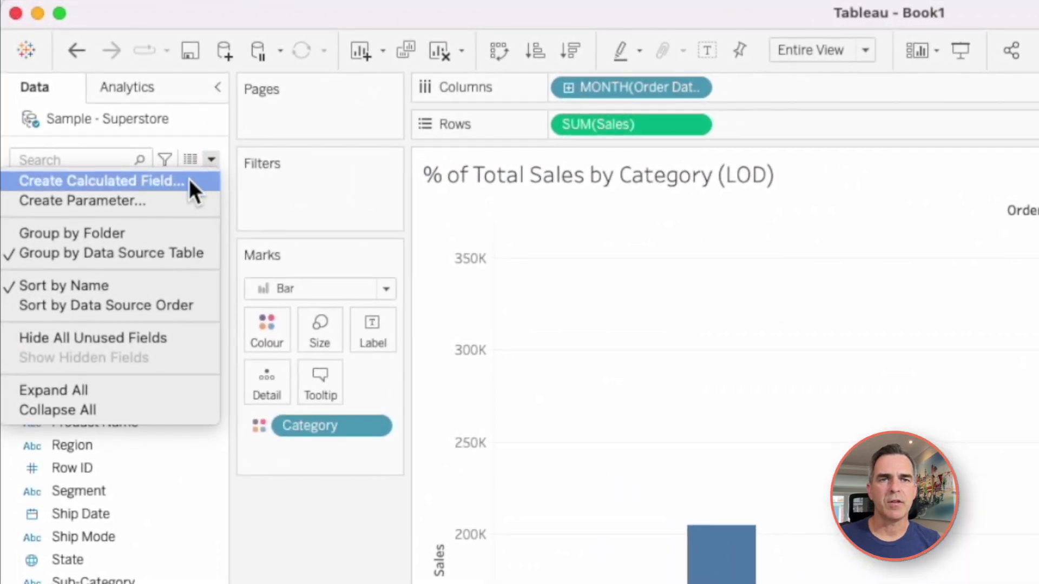
pyautogui.click(189, 178)
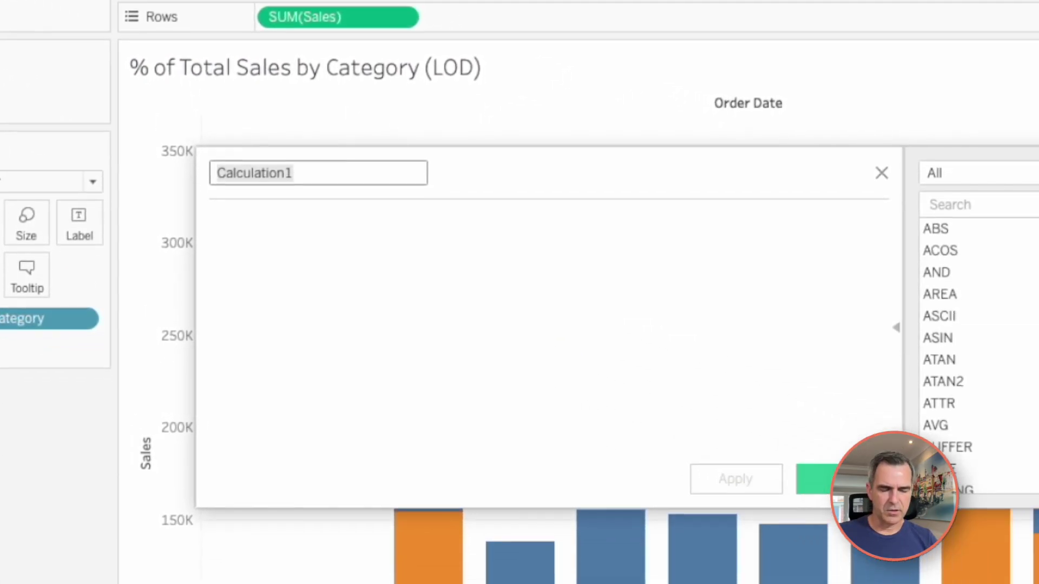
pyautogui.write('Total Sales per')
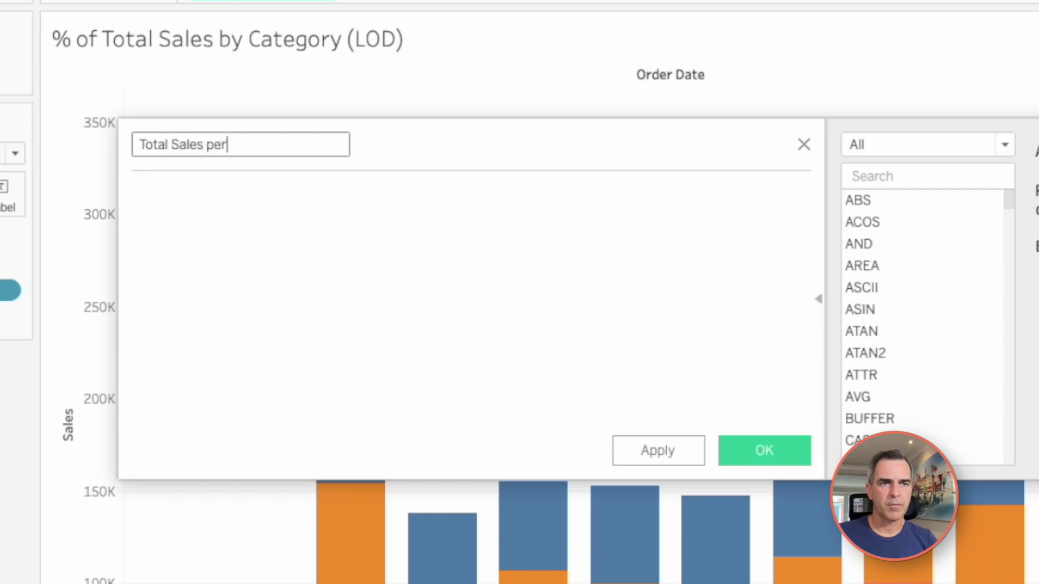
pyautogui.write(' MOnth')
pyautogui.press('Tab')
# Enter the formula { FIXED MONTH([Order Date]) : SUM([Sales]) } and save the field
pyautogui.scroll(-10, 920, 319)
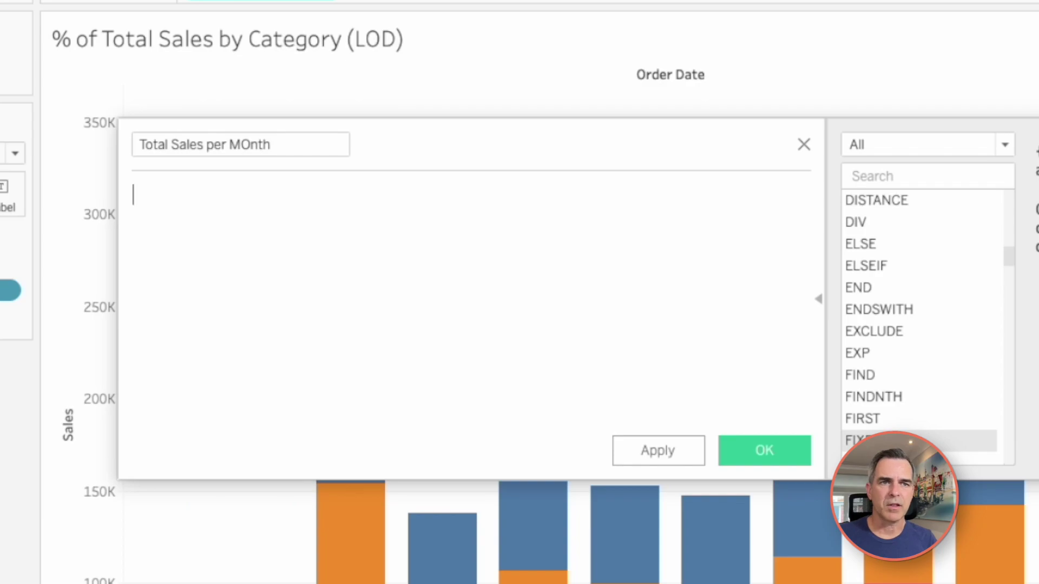
pyautogui.write('{fix')
pyautogui.press('Return')
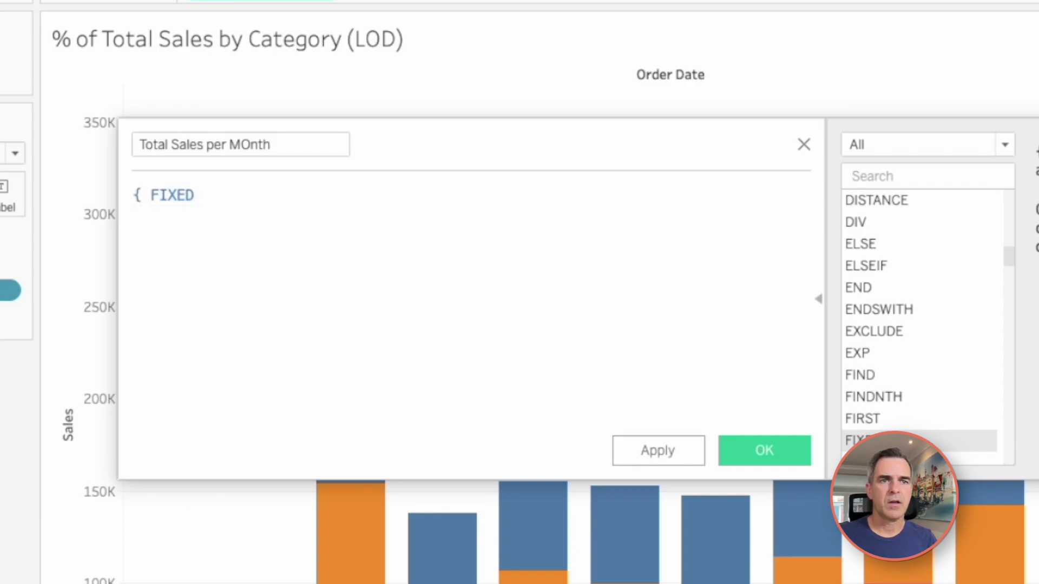
pyautogui.write('Month')
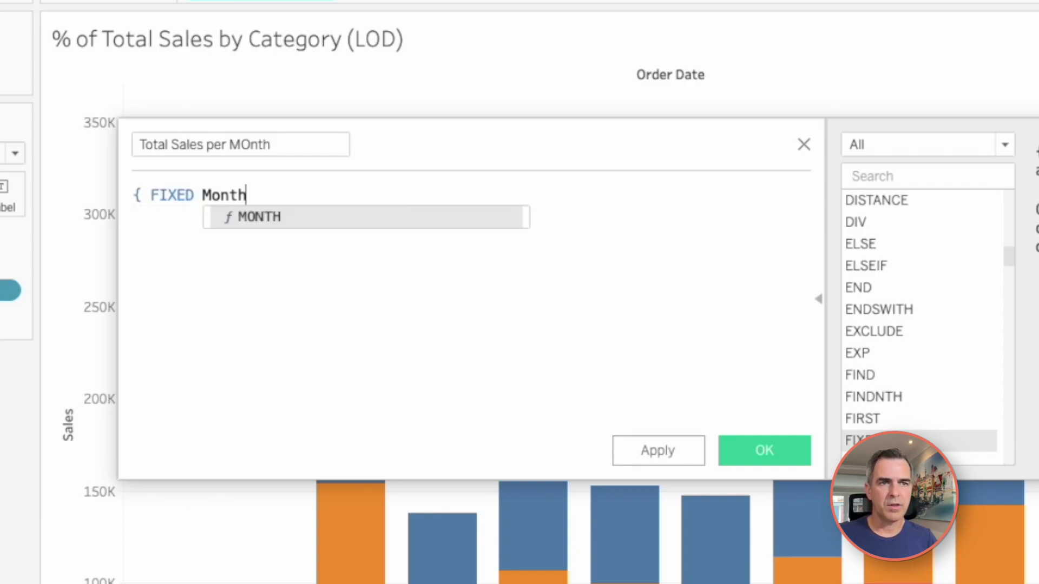
pyautogui.press('Return')
pyautogui.write('order')
pyautogui.press('Return')
pyautogui.write(')')
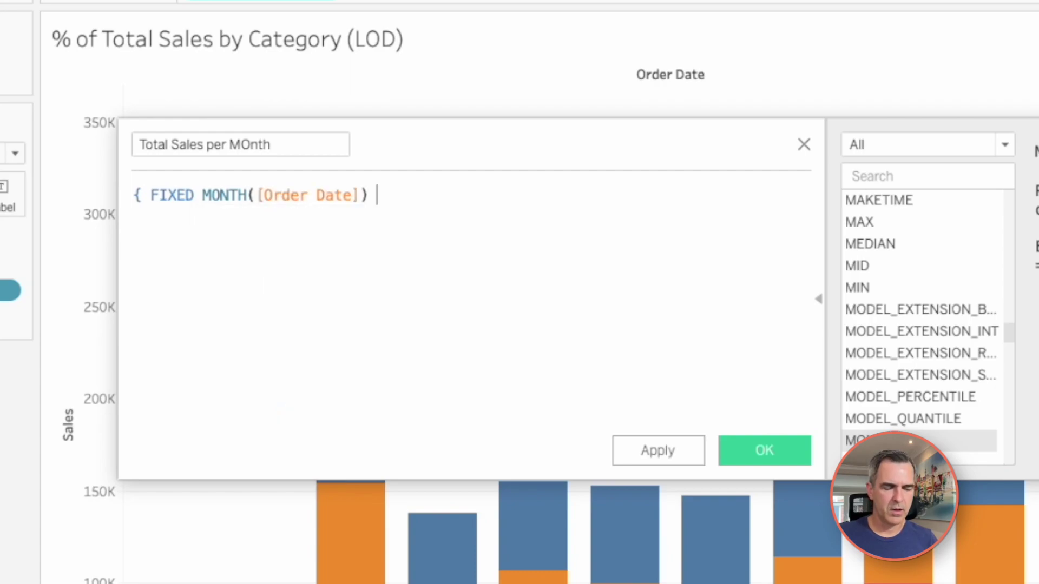
pyautogui.write(' : sum')
pyautogui.press('Return')
pyautogui.write('s')
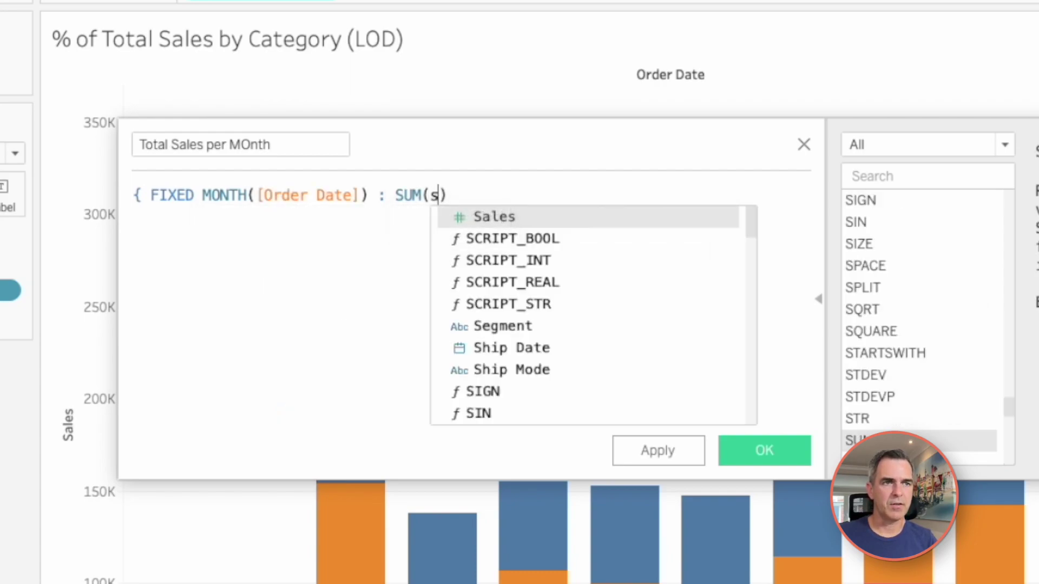
pyautogui.press('Return')
pyautogui.write(') }')
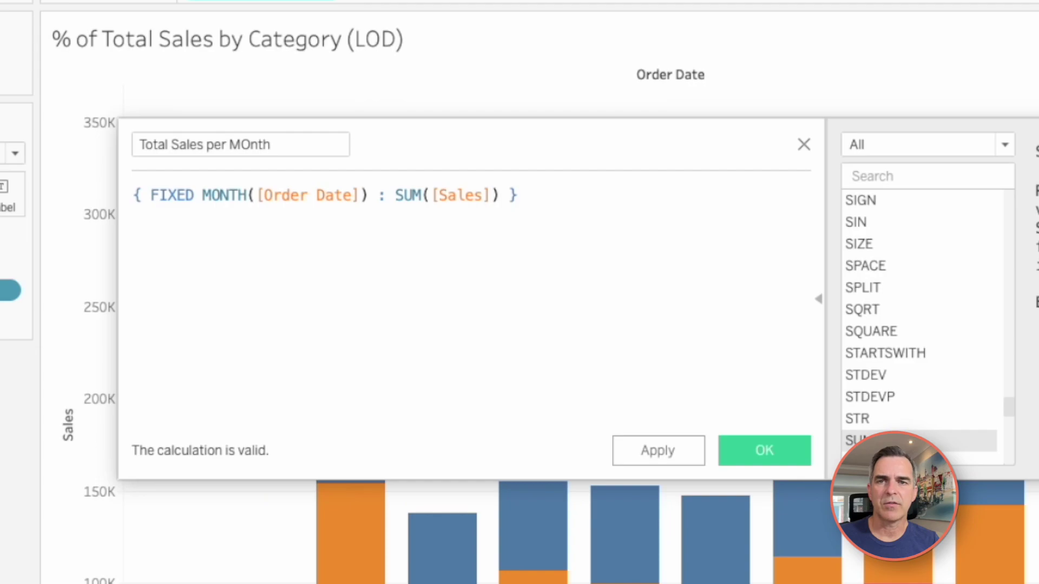
pyautogui.click(778, 443)
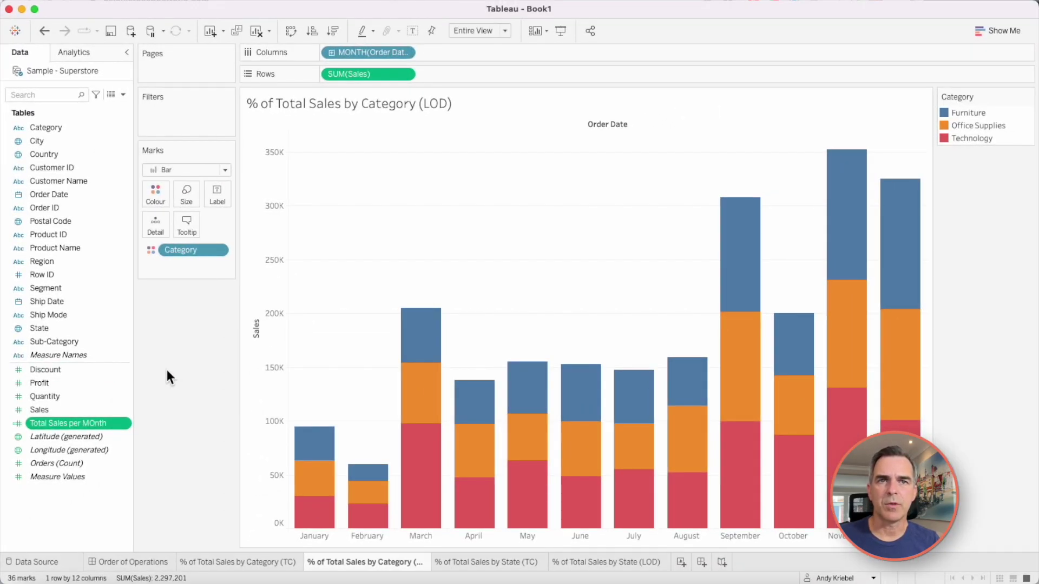
# Write the '% of Total Sales per month' field as SUM([Sales]) / SUM([Total Sales per MOnth])
pyautogui.click(123, 95)
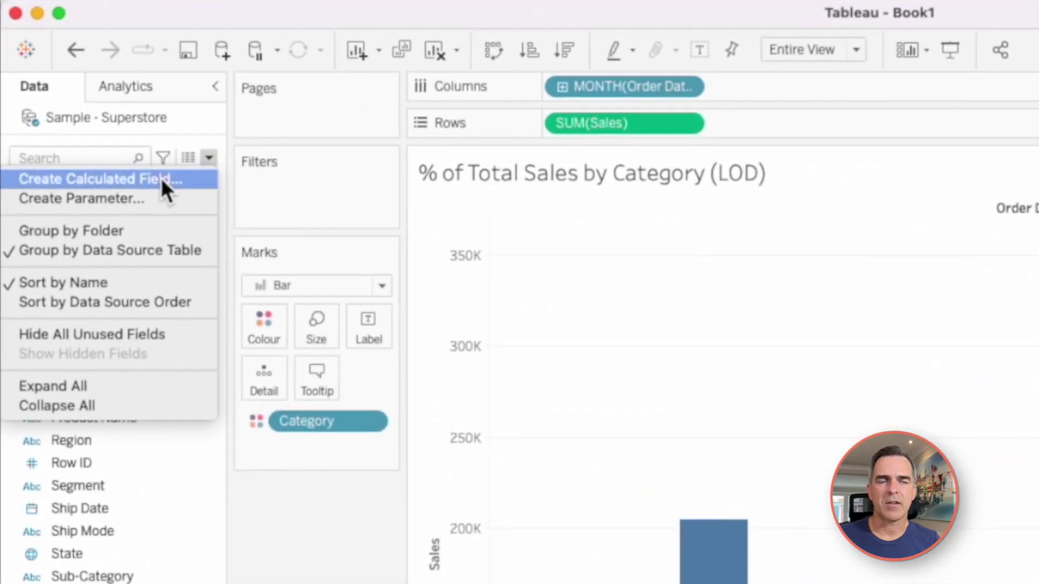
pyautogui.click(162, 179)
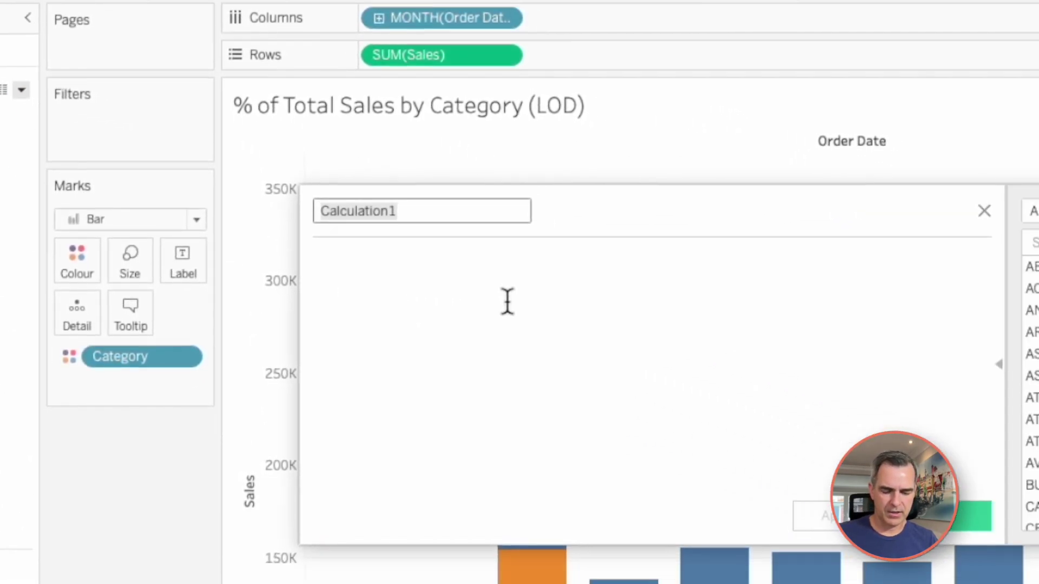
pyautogui.write('% of Total Sales per month')
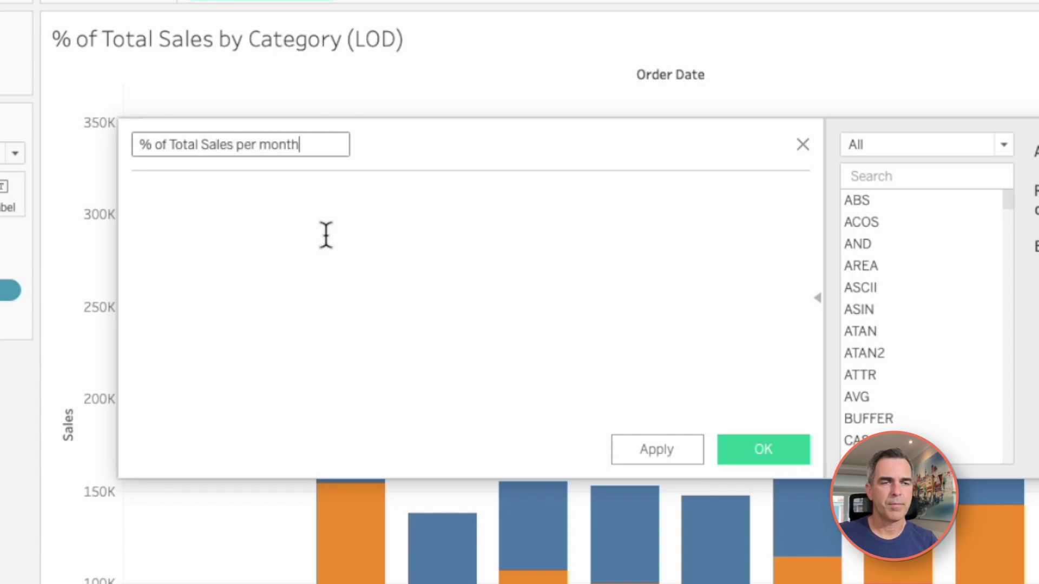
pyautogui.click(295, 296)
pyautogui.write('sum([sa')
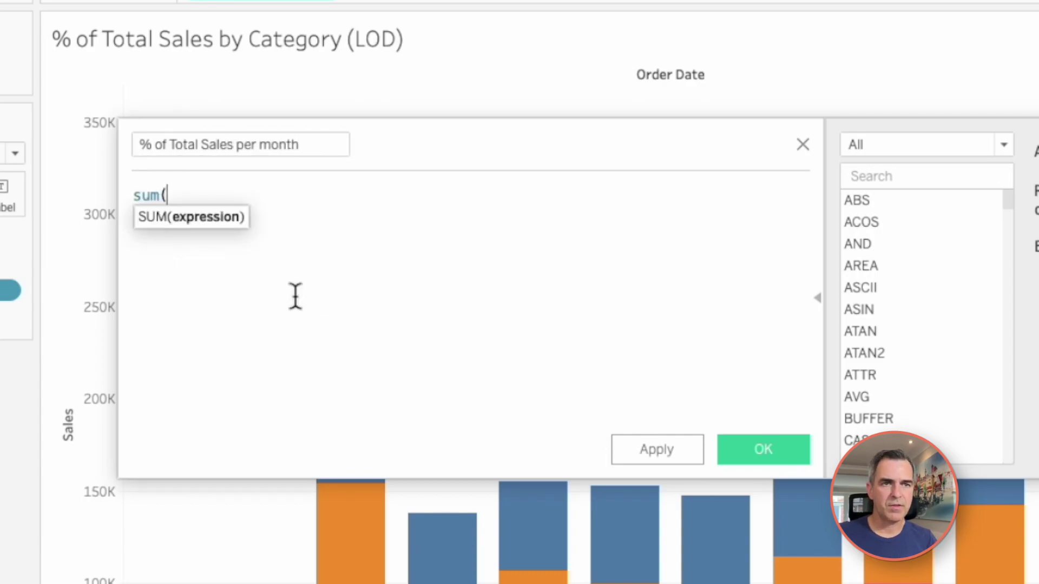
pyautogui.press('Return')
pyautogui.write(')')
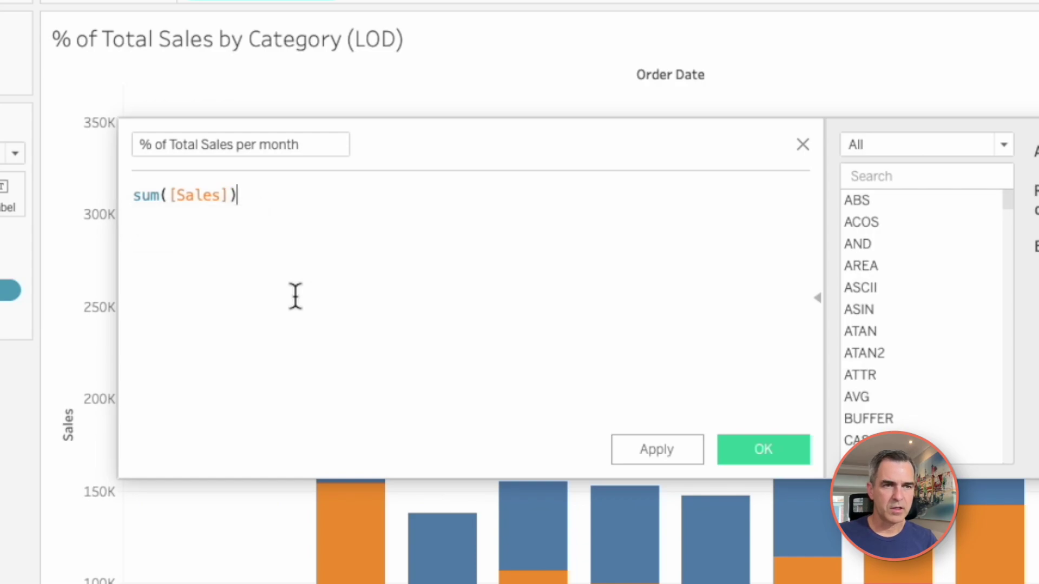
pyautogui.write(' / sum')
pyautogui.press('Return')
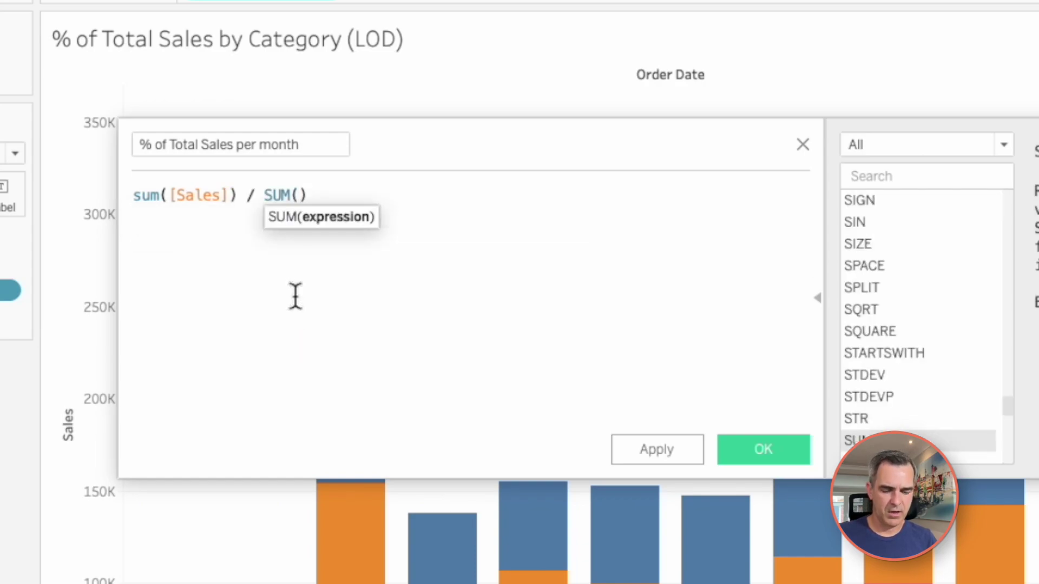
pyautogui.write('ot')
pyautogui.press('BackSpace')
pyautogui.press('BackSpace')
pyautogui.write('tot')
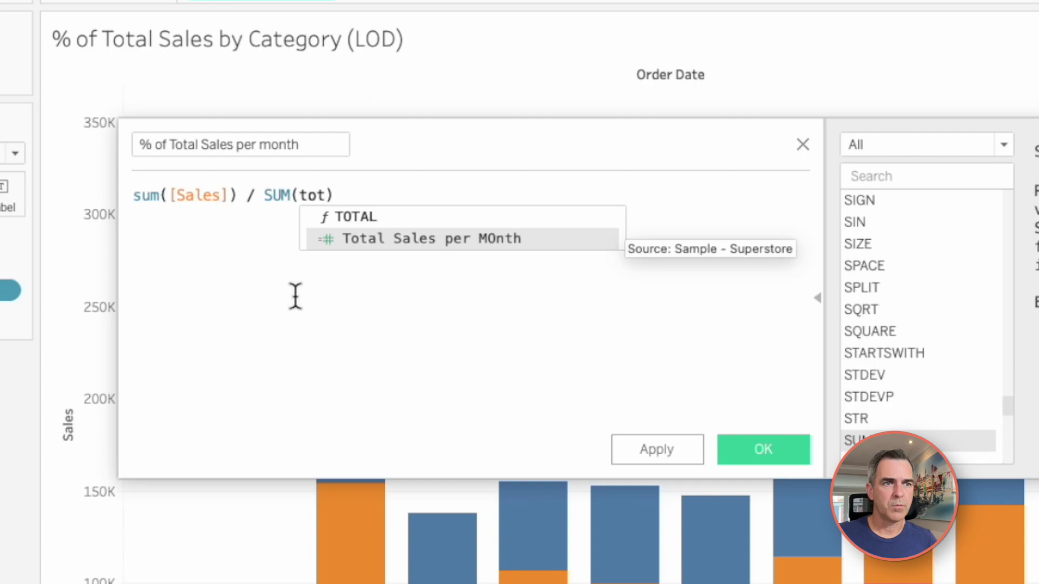
pyautogui.press('Return')
# Save the field, plot it on Rows, and check West in a new Region filter
pyautogui.click(745, 451)
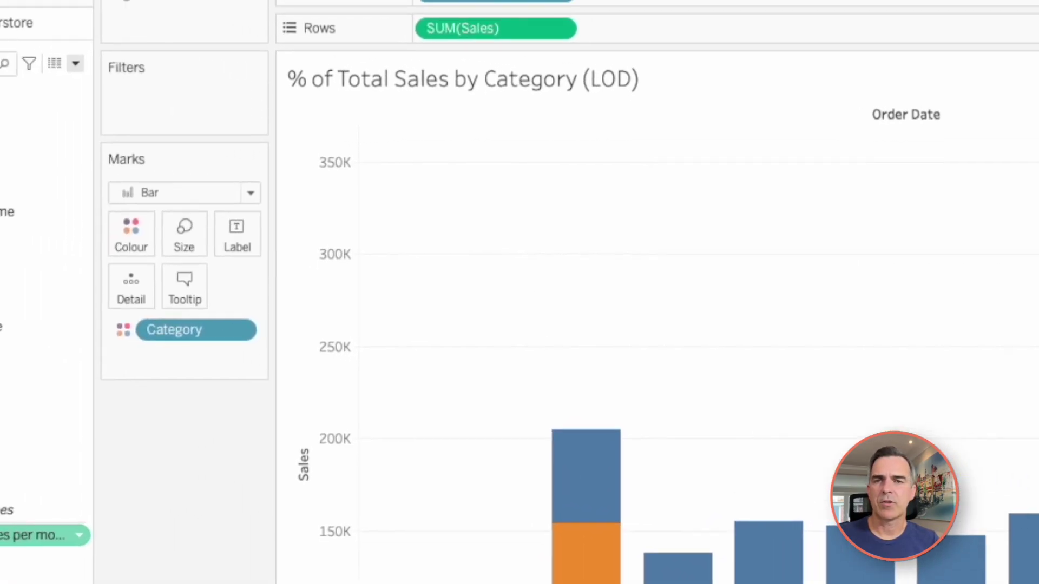
pyautogui.moveTo(76, 562); pyautogui.dragTo(599, 55)
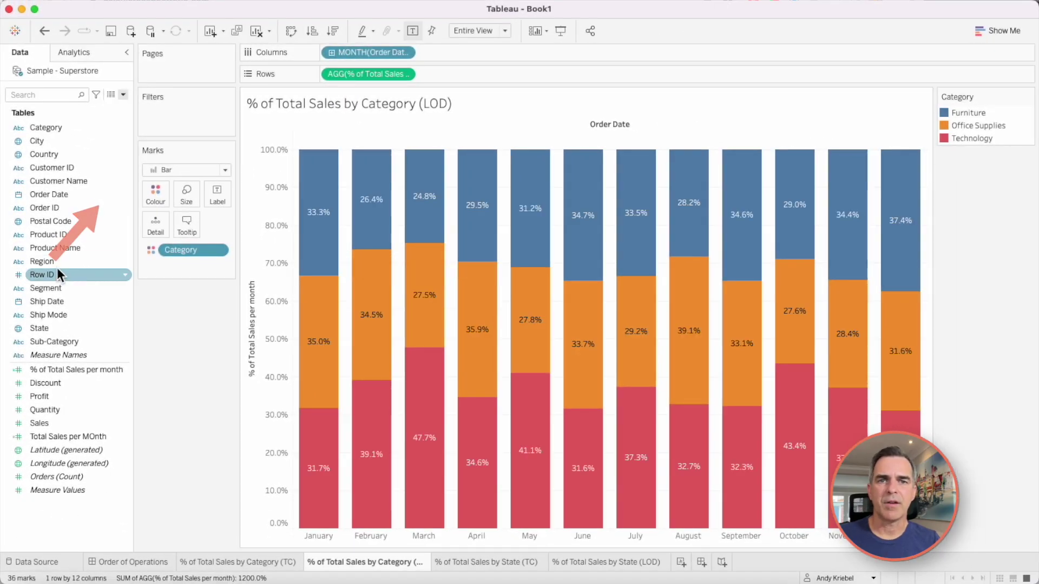
pyautogui.moveTo(48, 262); pyautogui.dragTo(178, 121)
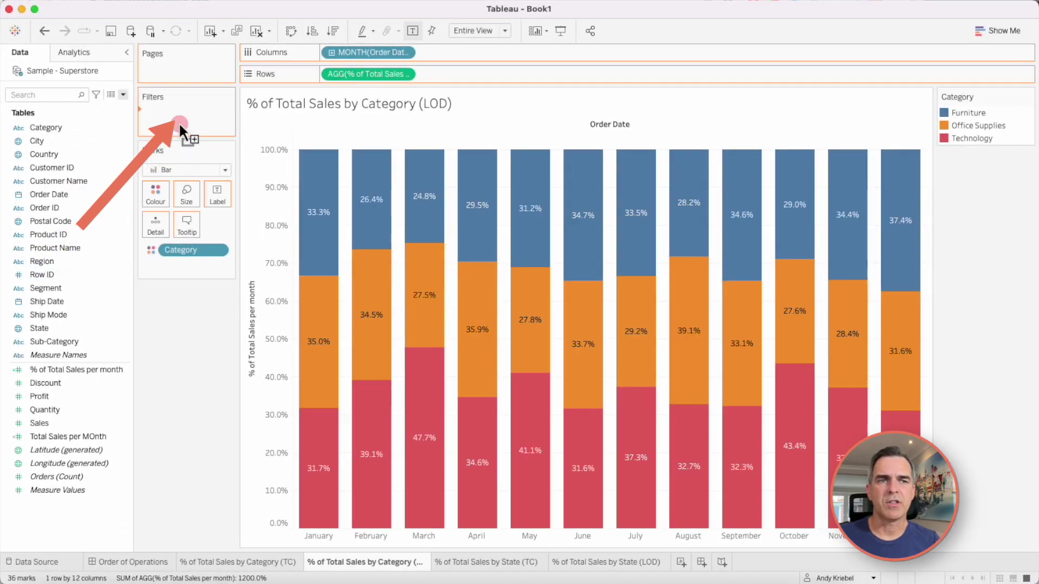
pyautogui.click(407, 224)
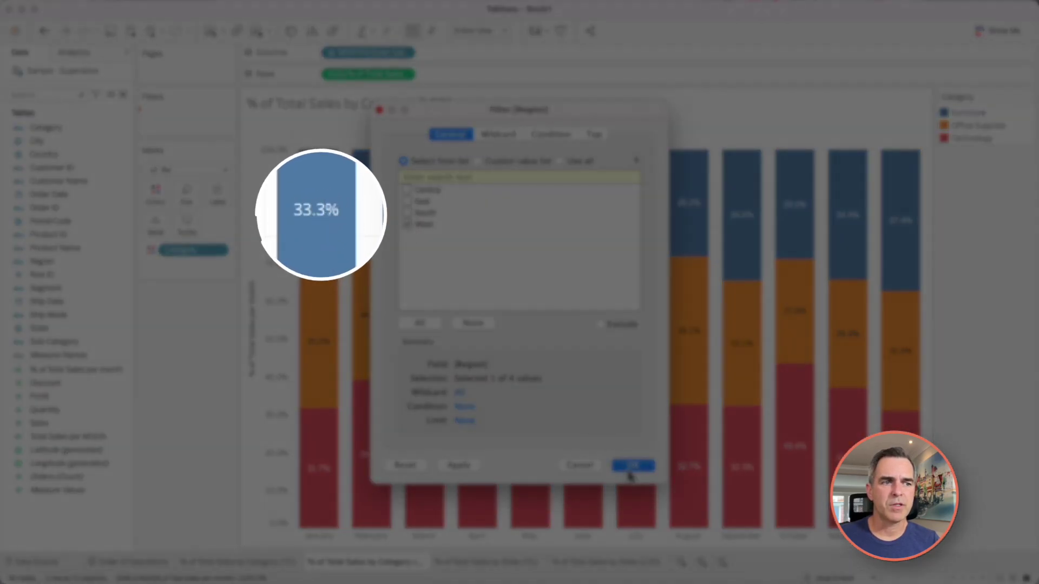
# Apply the West filter, then inspect January's 26.0% total bar and the order-of-operations diagram
pyautogui.click(630, 466)
pyautogui.moveTo(316, 346)
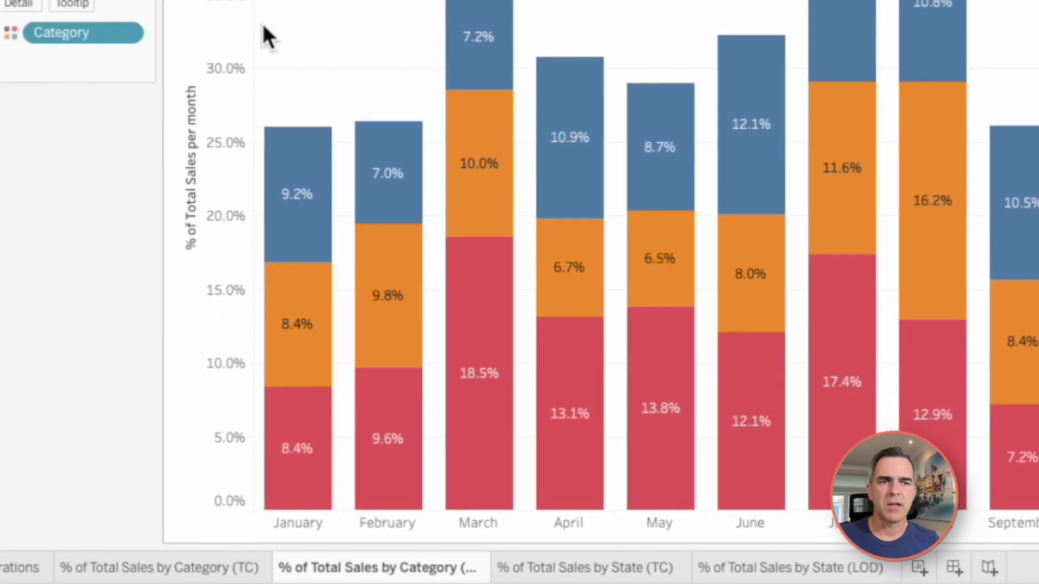
pyautogui.click(299, 527)
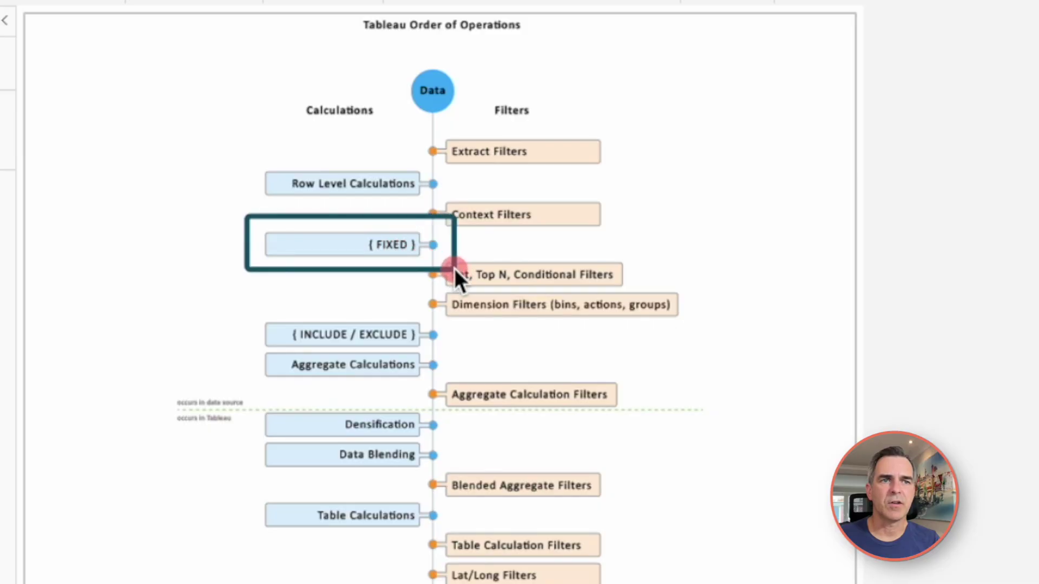
pyautogui.moveTo(695, 327); pyautogui.dragTo(419, 283)
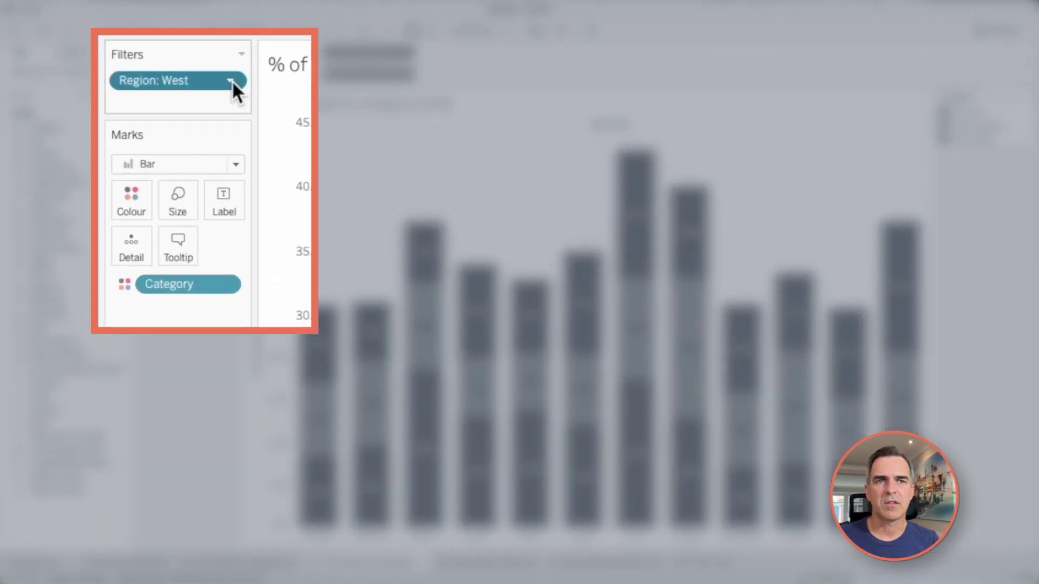
# Add the Region: West filter to context, then switch to the TC sheet
pyautogui.click(232, 80)
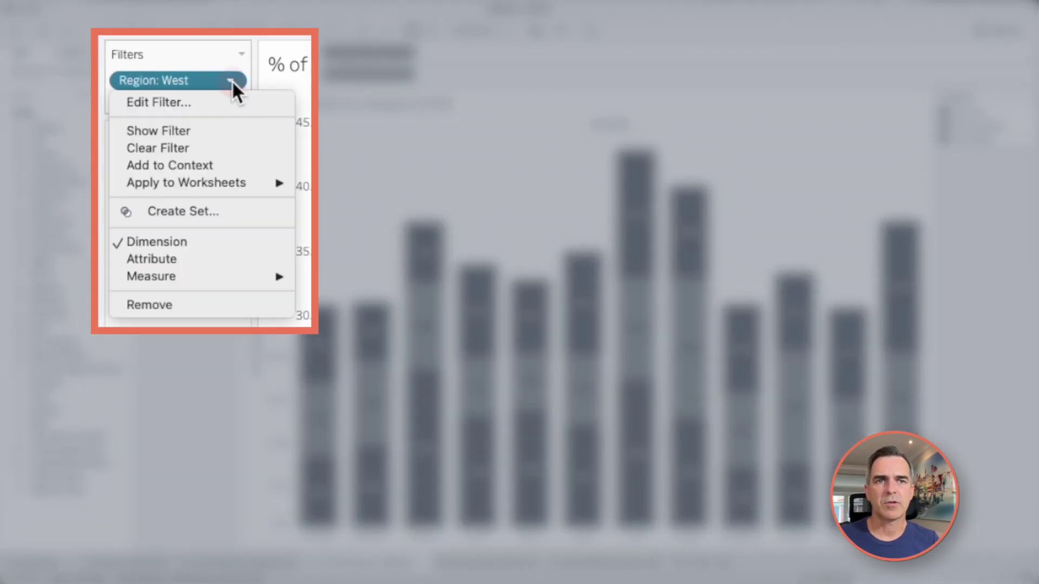
pyautogui.click(213, 164)
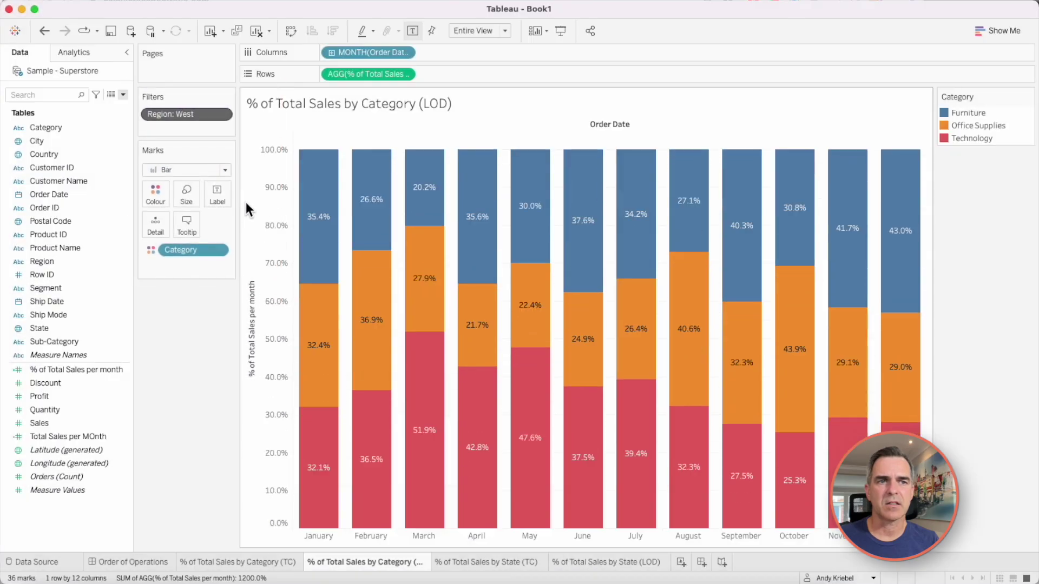
pyautogui.moveTo(307, 265)
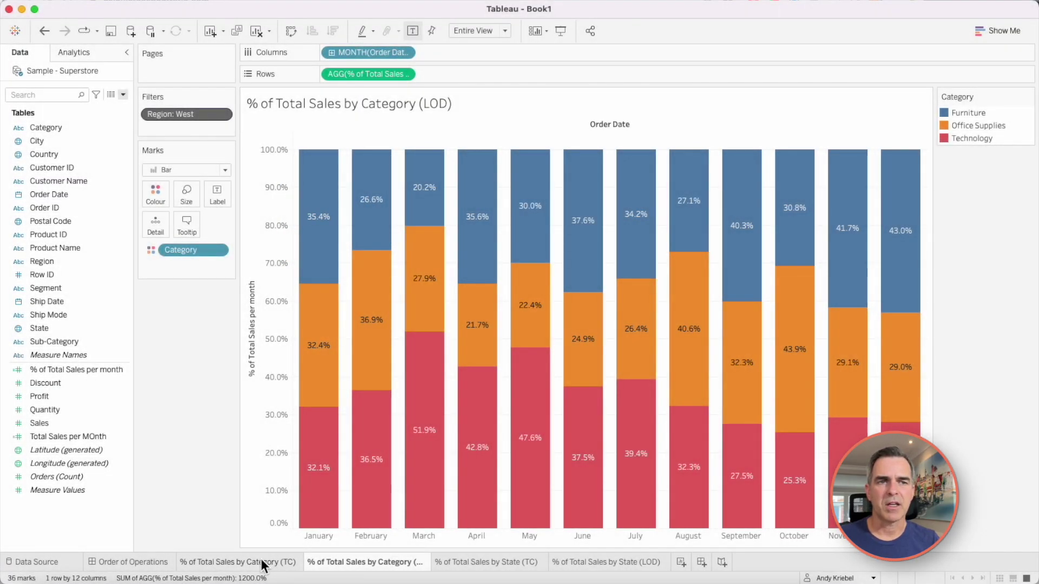
pyautogui.click(260, 559)
# Outline the Context Filters and { FIXED } steps in the Order of Operations diagram
pyautogui.moveTo(314, 230)
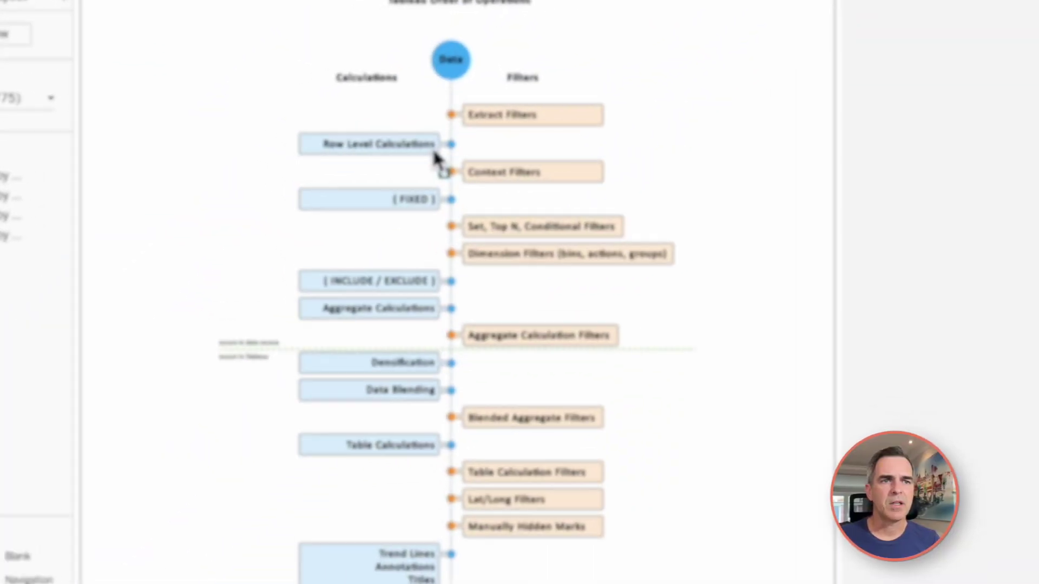
pyautogui.moveTo(452, 142); pyautogui.dragTo(660, 192)
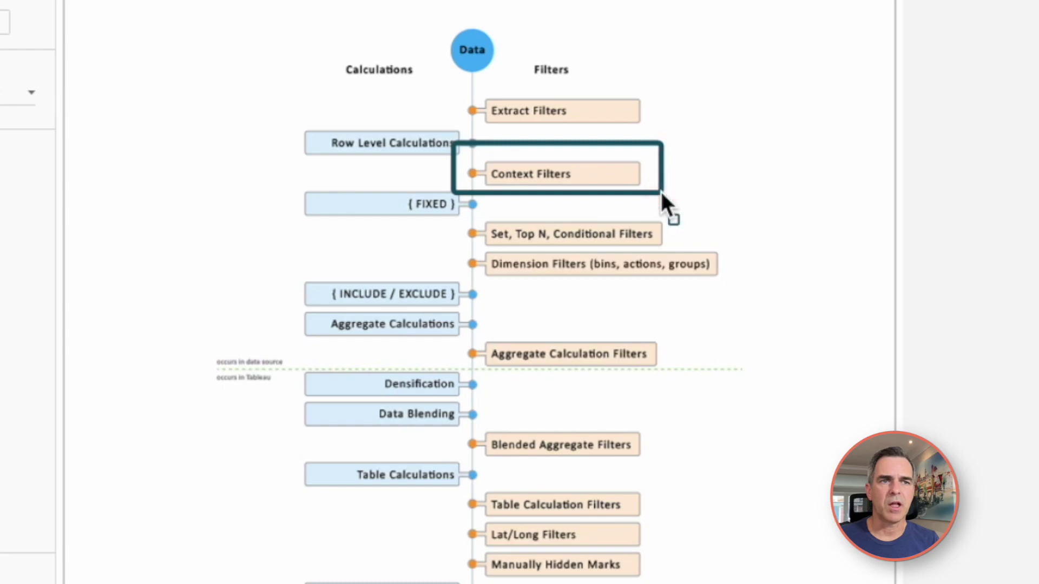
pyautogui.moveTo(280, 182); pyautogui.dragTo(483, 217)
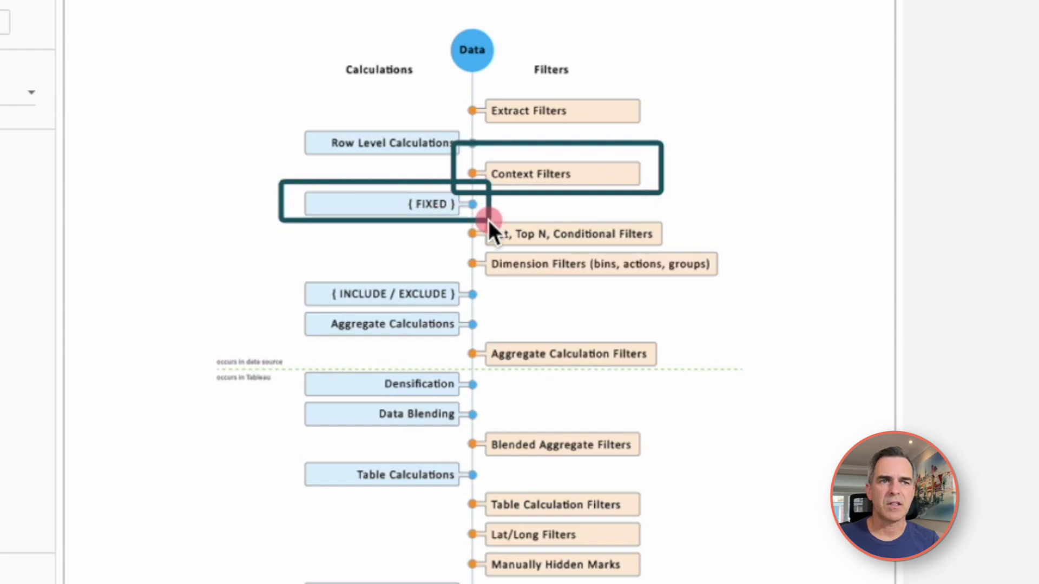
pyautogui.moveTo(488, 220); pyautogui.dragTo(488, 221)
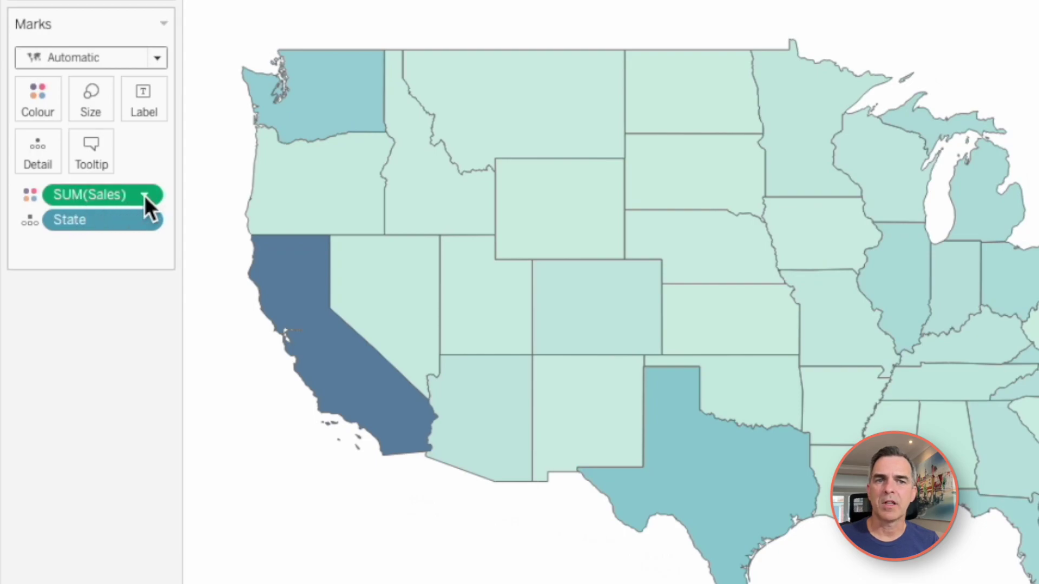
# Colour the state map by Percent of Total sales and label each state with its percentage
pyautogui.click(145, 195)
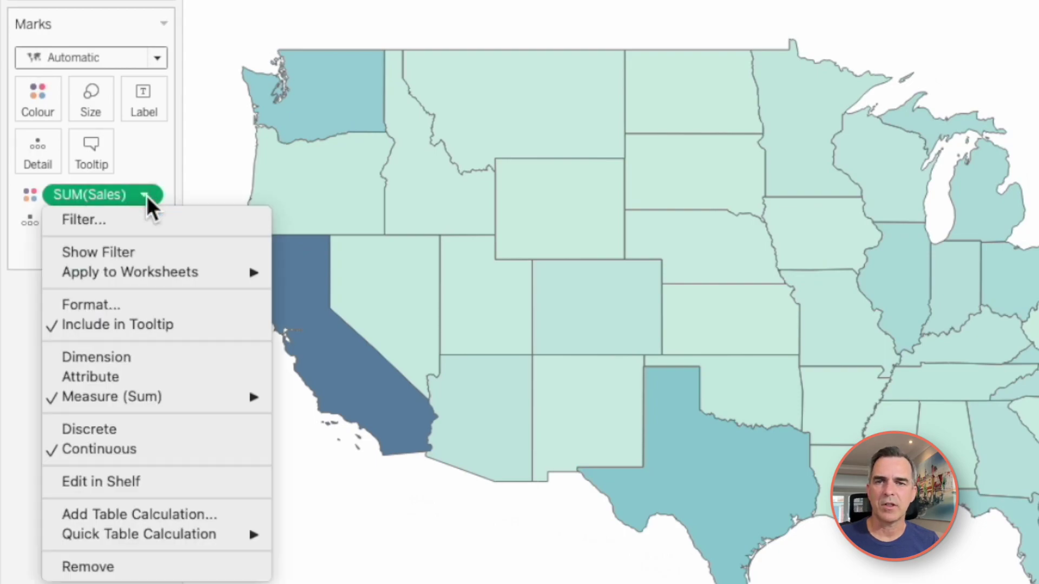
pyautogui.moveTo(201, 525)
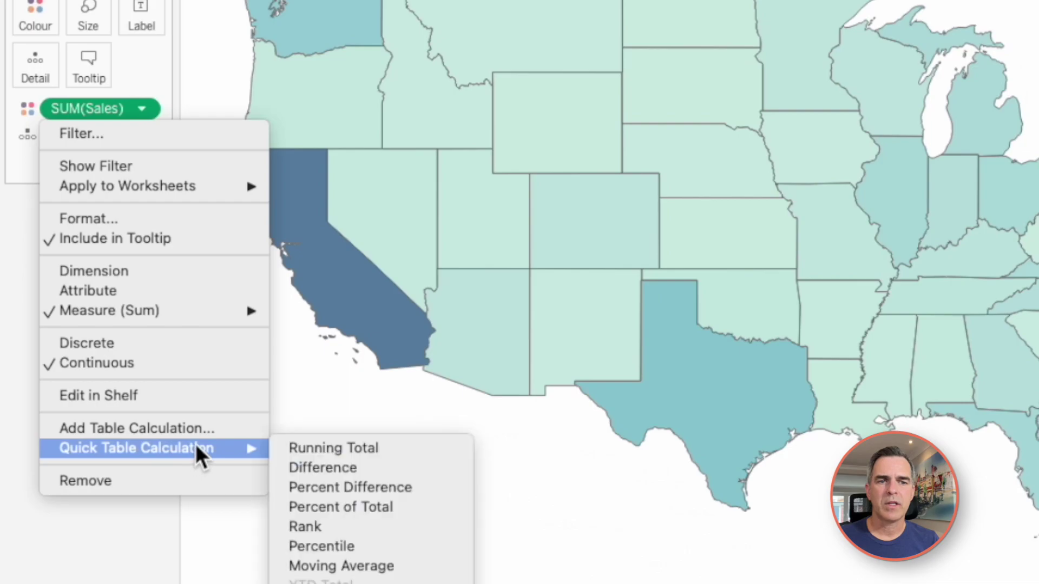
pyautogui.click(303, 507)
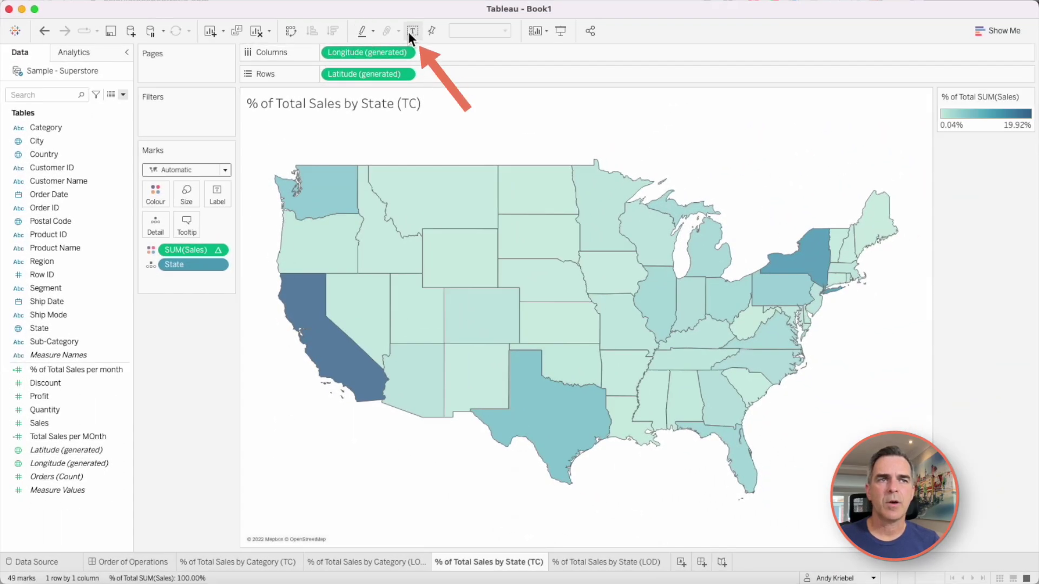
pyautogui.click(410, 32)
# Filter the state map's Region to West only
pyautogui.moveTo(332, 370)
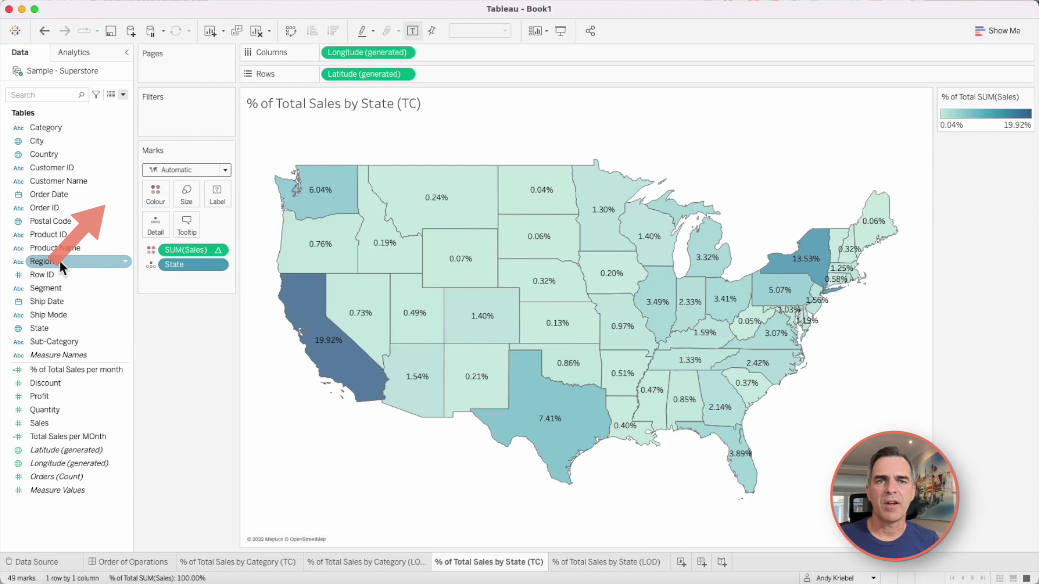
pyautogui.moveTo(59, 261); pyautogui.dragTo(172, 120)
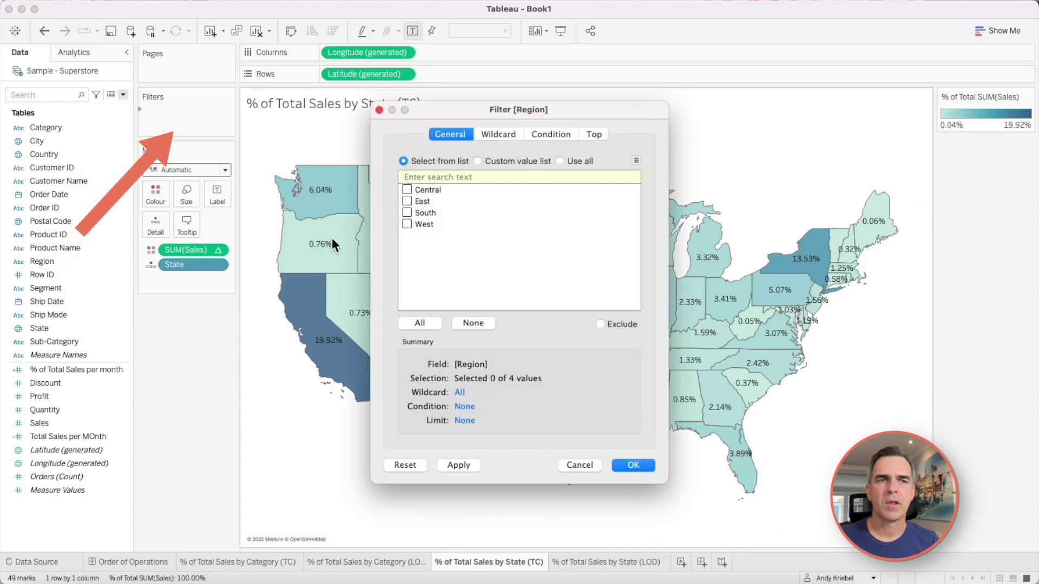
pyautogui.click(407, 222)
pyautogui.click(632, 465)
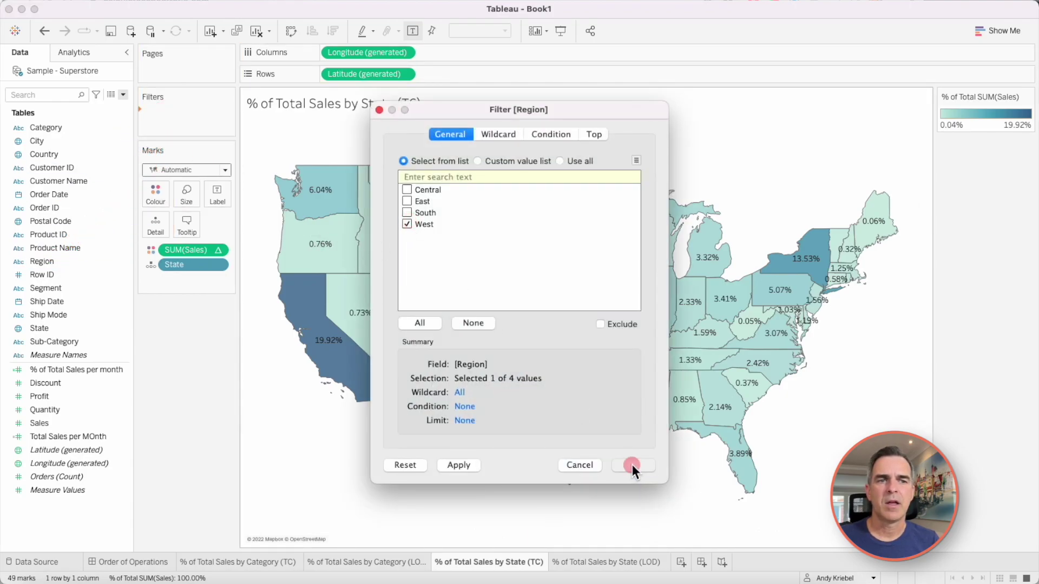
# Highlight the Dimension Filters and Table Calculations steps on the order-of-operations diagram
pyautogui.moveTo(488, 449)
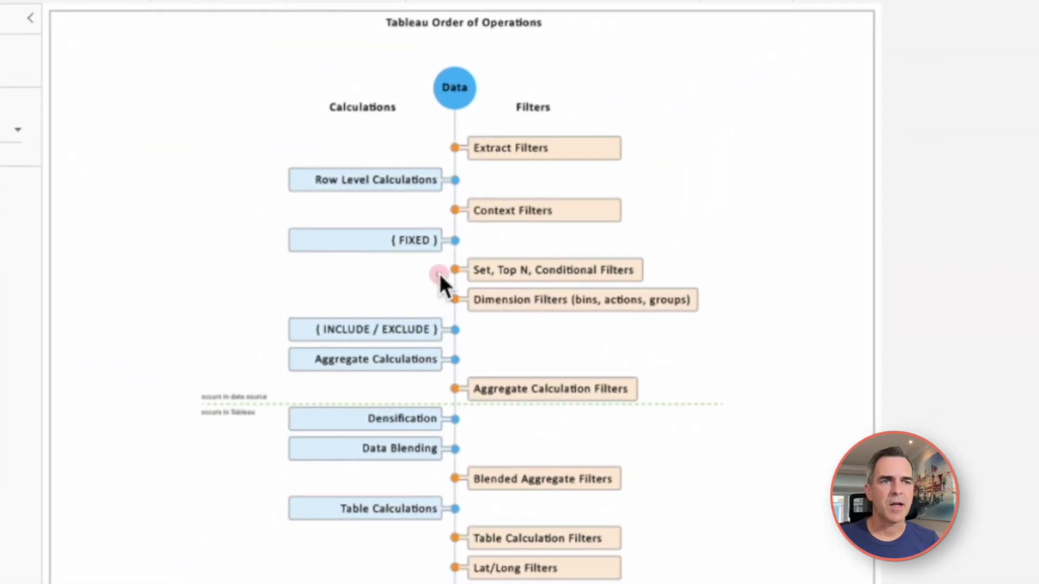
pyautogui.moveTo(439, 275); pyautogui.dragTo(719, 326)
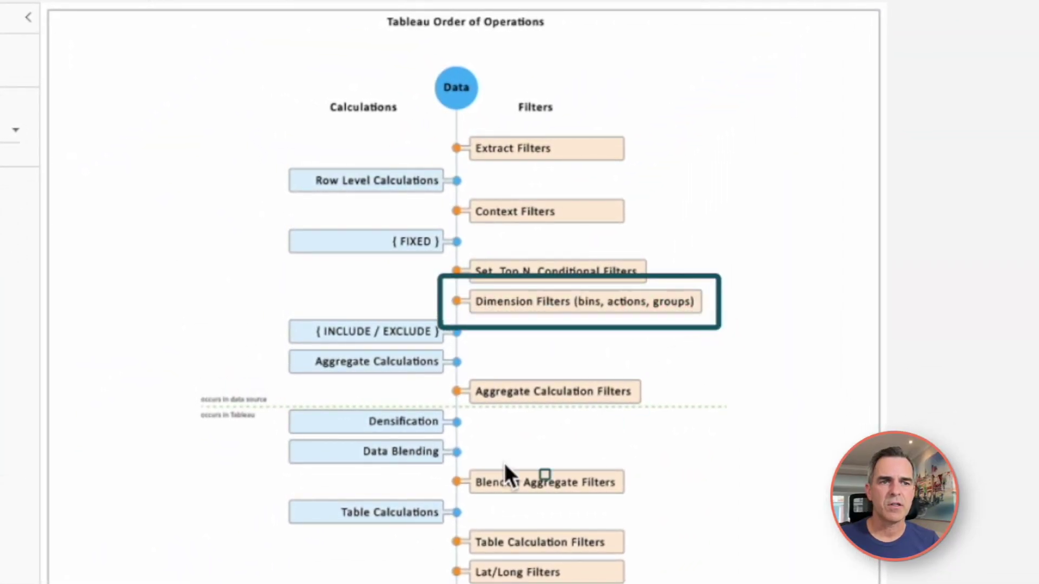
pyautogui.moveTo(267, 483); pyautogui.dragTo(356, 509)
pyautogui.moveTo(490, 534); pyautogui.dragTo(488, 528)
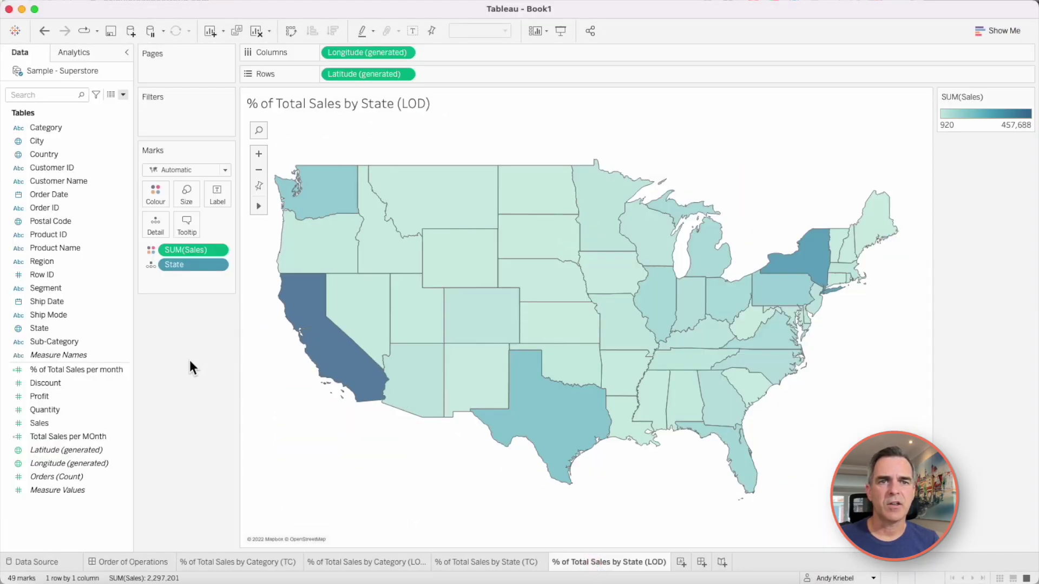
# Create a 'Total Sales' calculated field with the formula SUM([Sales])
pyautogui.click(123, 95)
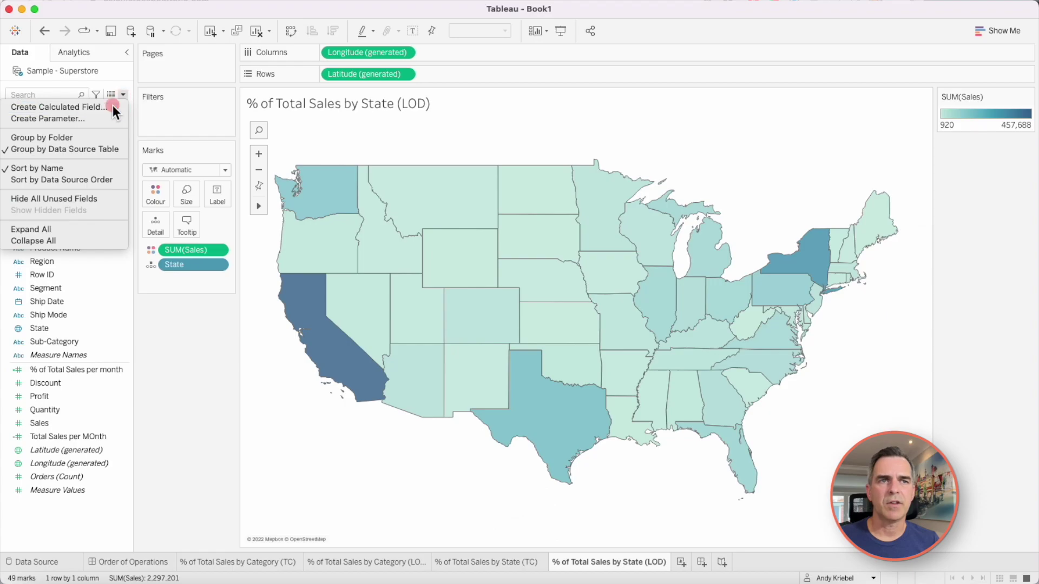
pyautogui.click(112, 105)
pyautogui.write('To')
pyautogui.write('tal Sales')
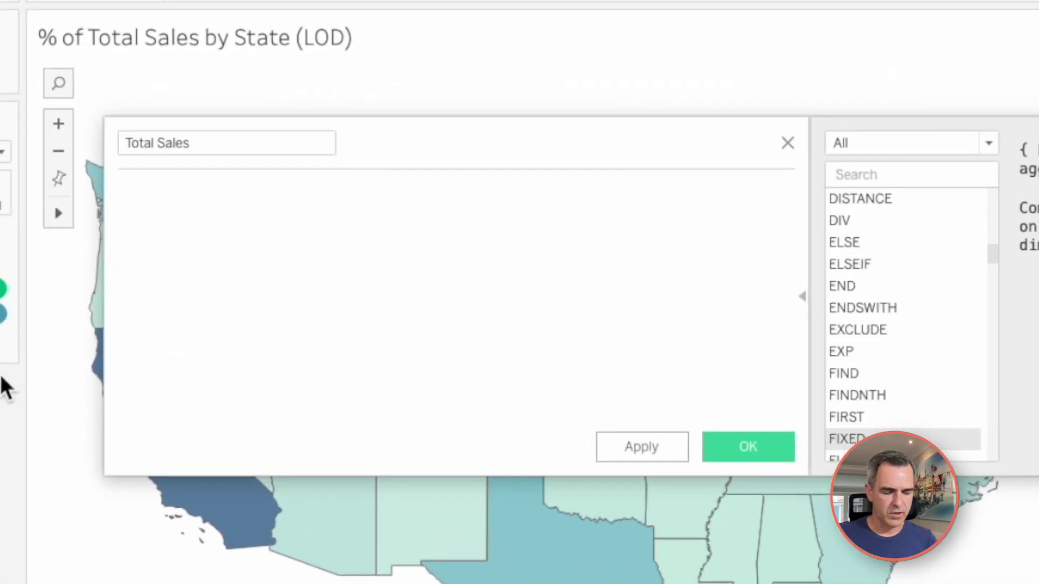
pyautogui.write(' sum')
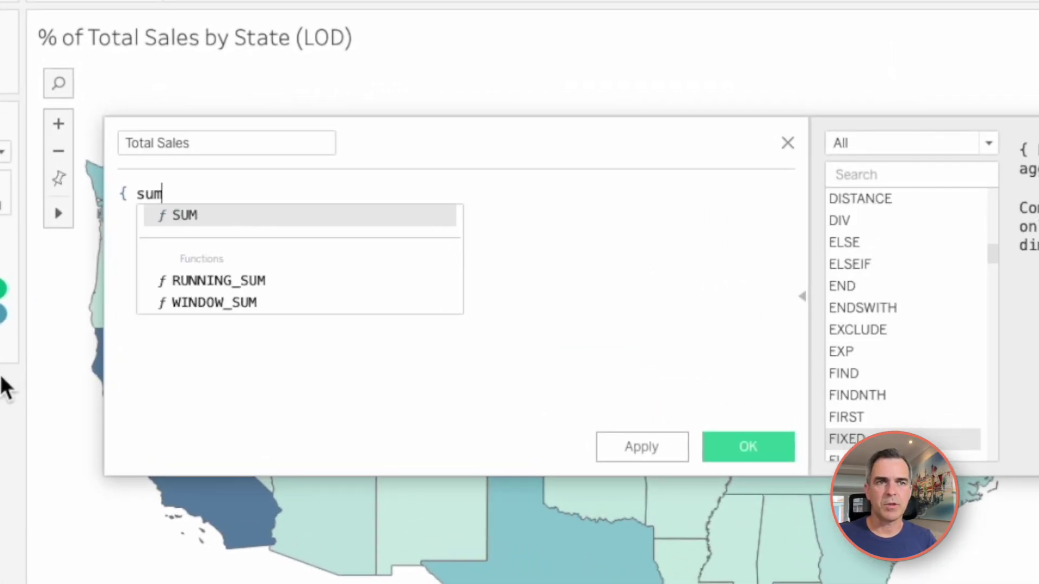
pyautogui.press('Return')
pyautogui.write('[Sales]')
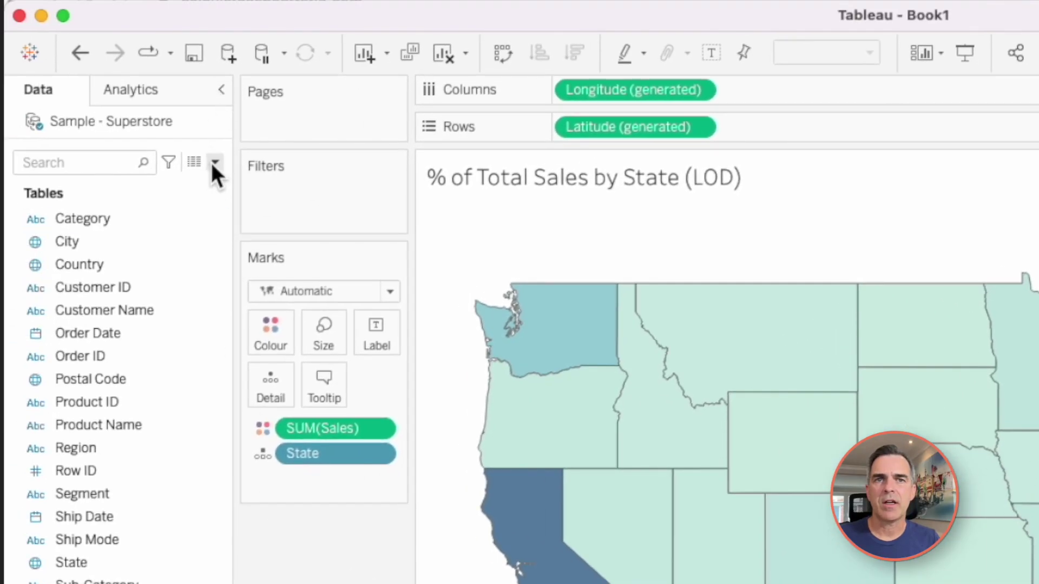
# Create '% of Total Sales' as SUM([Sales]) / SUM([Total Sales]) and colour the states by it
pyautogui.click(215, 161)
pyautogui.click(187, 180)
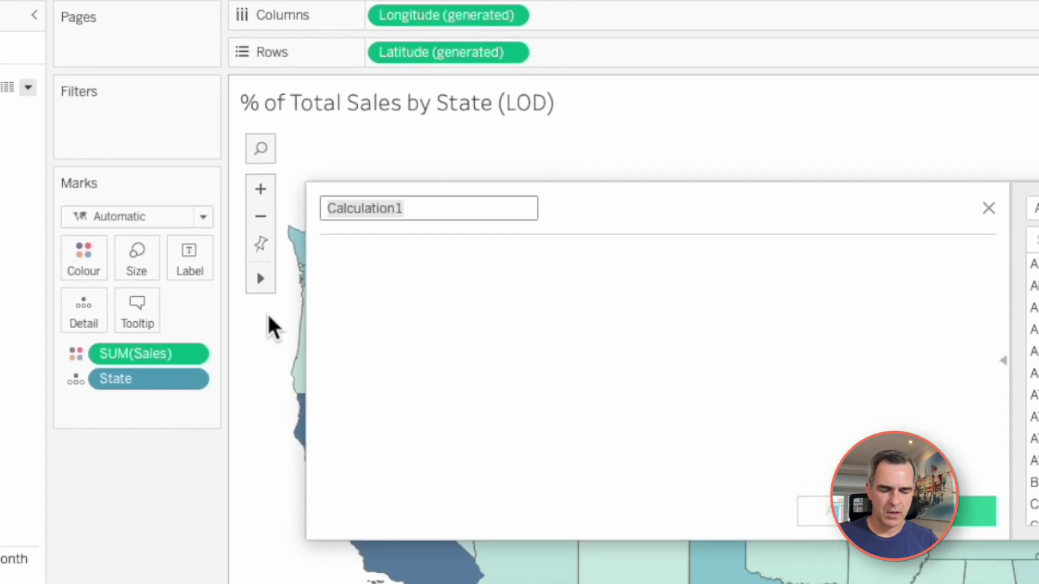
pyautogui.write('% of Tota')
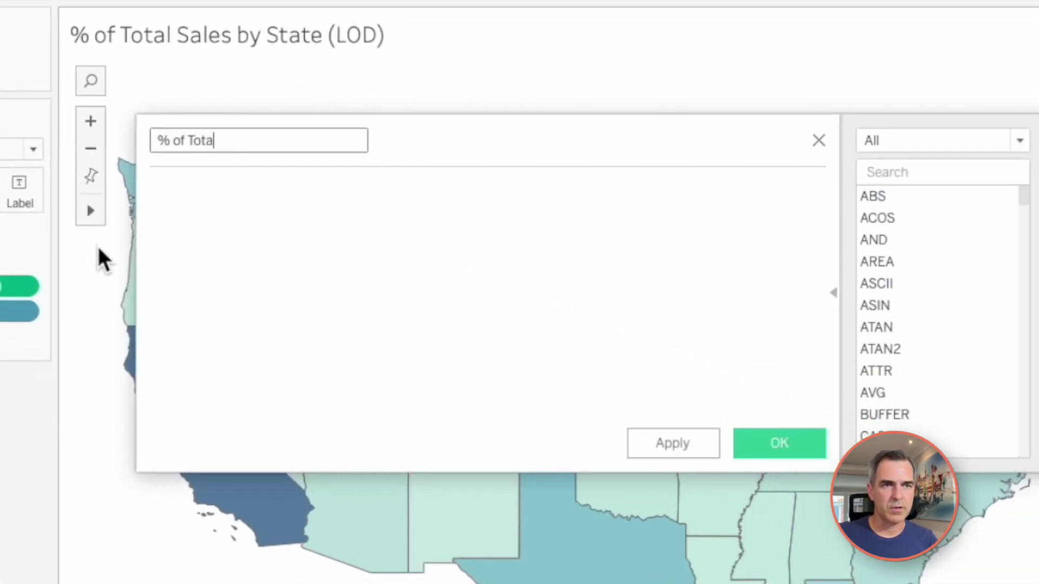
pyautogui.write('l Sales')
pyautogui.moveTo(20, 286); pyautogui.dragTo(315, 242)
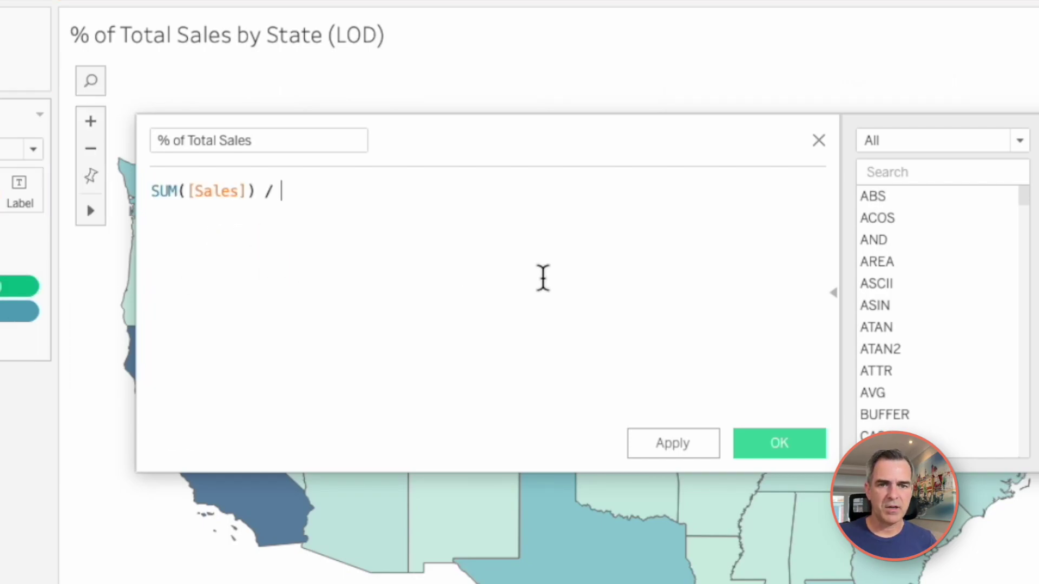
pyautogui.write('/ sum')
pyautogui.press('Return')
pyautogui.write('tt')
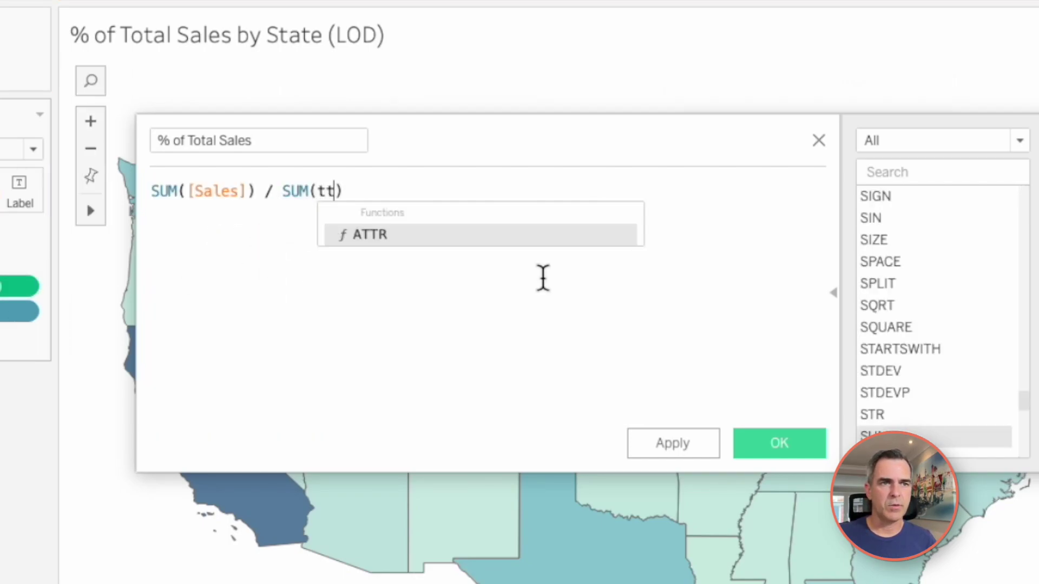
pyautogui.press('BackSpace')
pyautogui.press('Down')
pyautogui.press('Down')
pyautogui.press('Down')
pyautogui.press('Down')
pyautogui.press('Return')
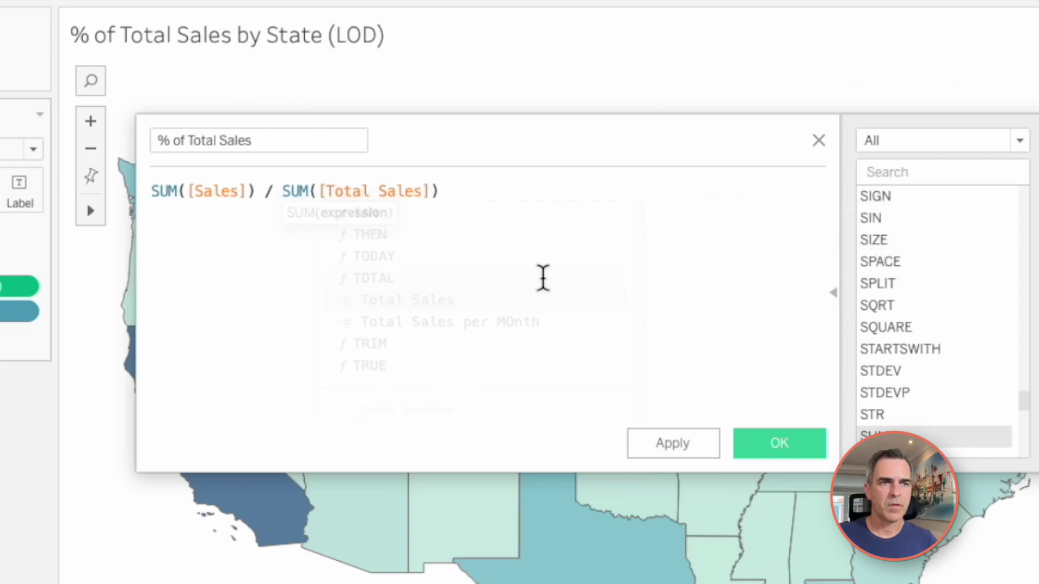
pyautogui.click(763, 452)
pyautogui.moveTo(104, 447); pyautogui.dragTo(306, 244)
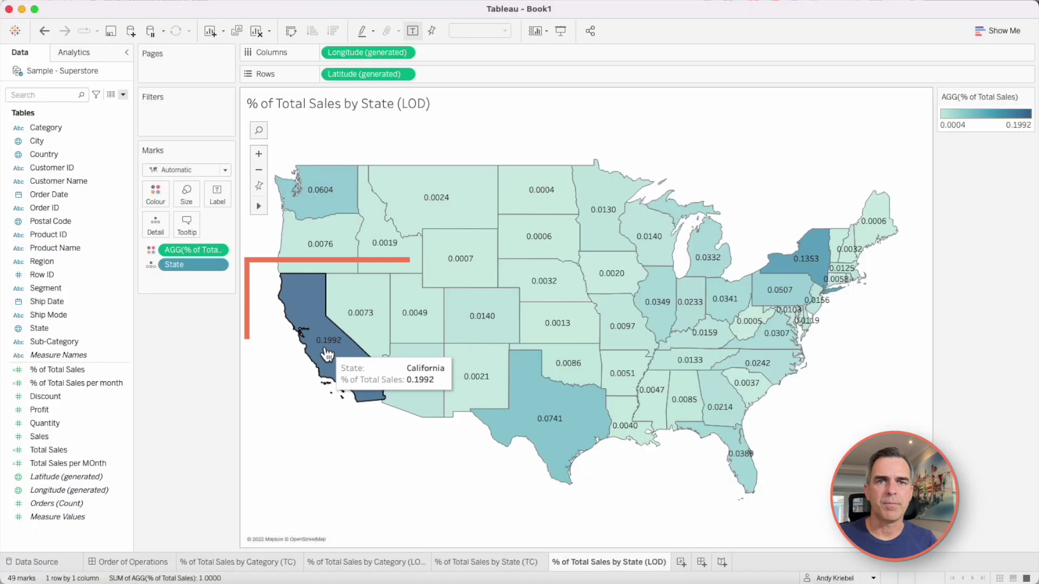
# Filter the LOD state map to Region: West and highlight the FIXED step on the diagram
pyautogui.moveTo(42, 262); pyautogui.dragTo(130, 151)
pyautogui.moveTo(185, 126); pyautogui.dragTo(182, 122)
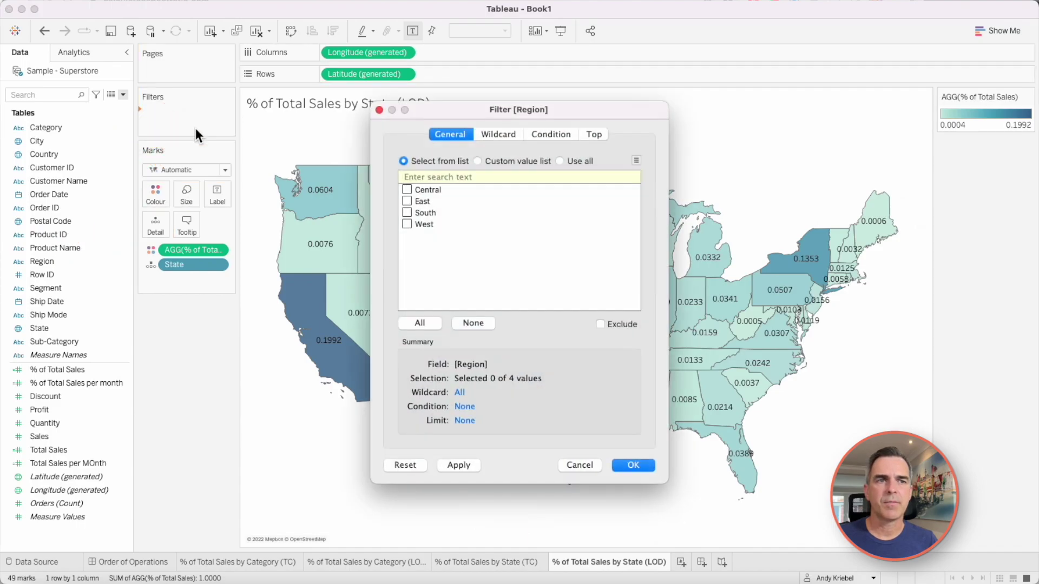
pyautogui.click(632, 464)
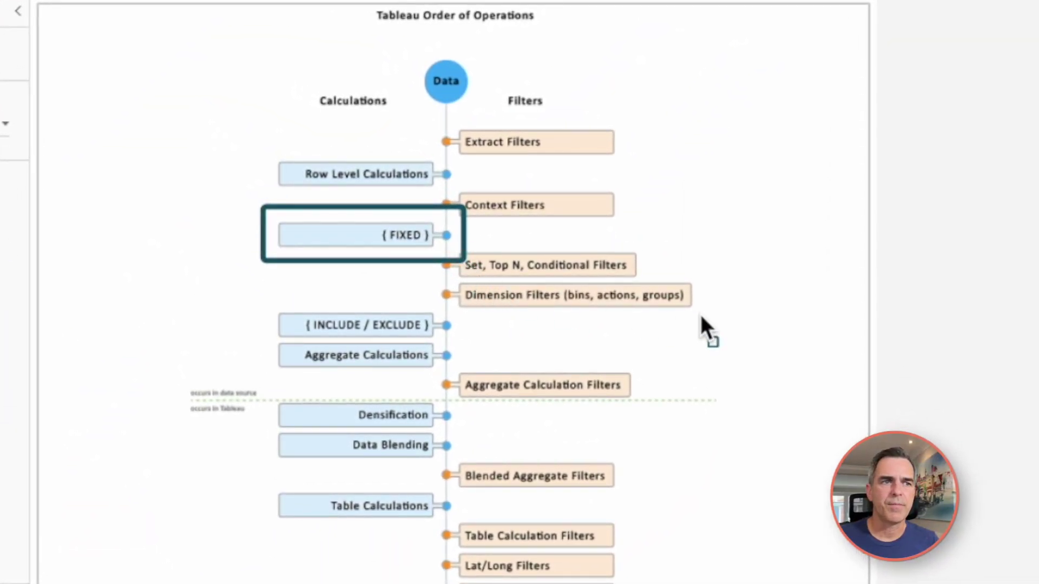
pyautogui.moveTo(720, 321); pyautogui.dragTo(468, 298)
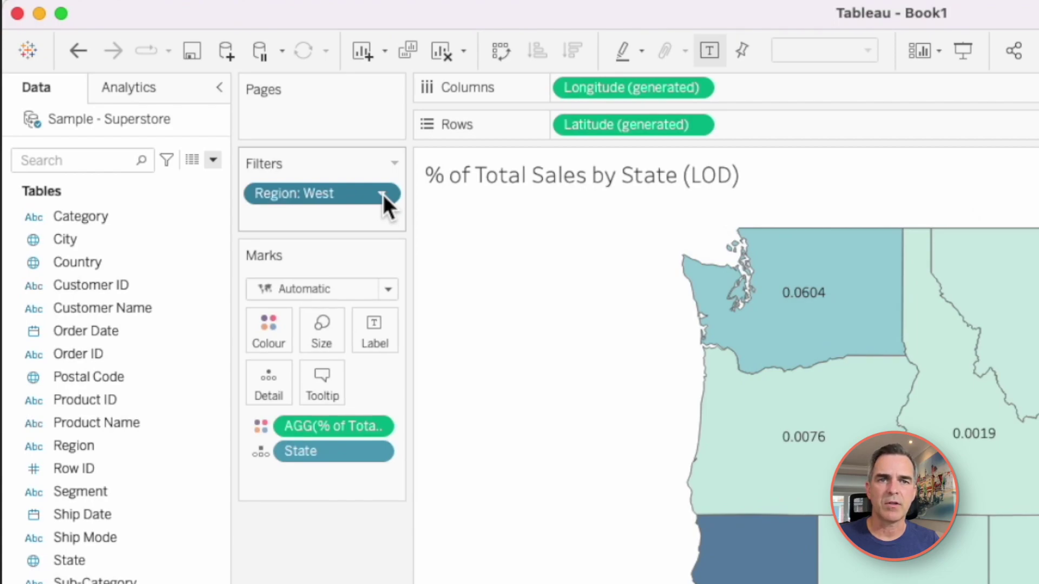
# Add Region: West to context, confirm TC and LOD maps agree (California 0.6309), and show Order of Operations
pyautogui.click(382, 194)
pyautogui.click(367, 287)
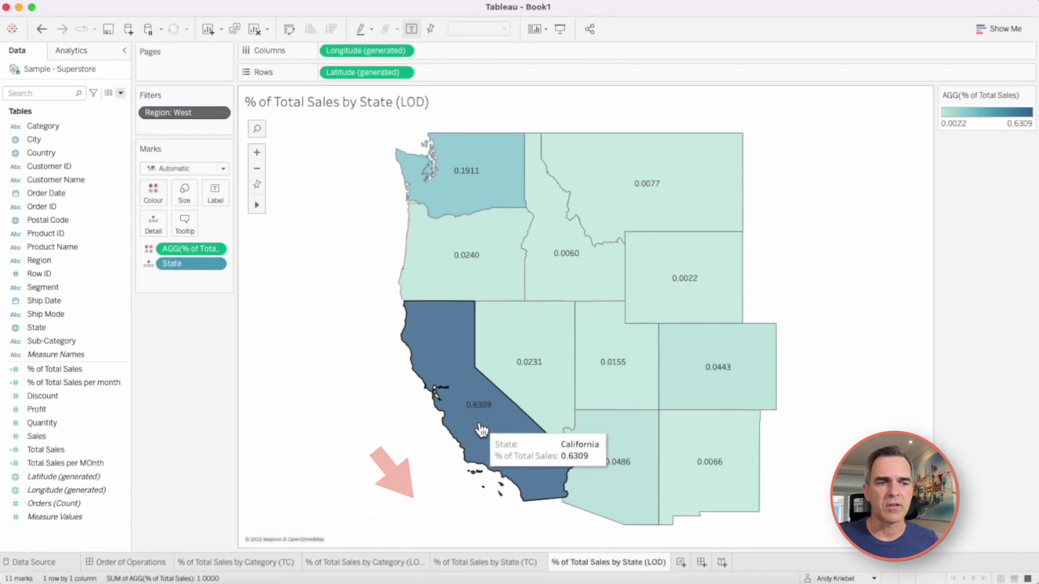
pyautogui.click(518, 563)
pyautogui.moveTo(476, 433)
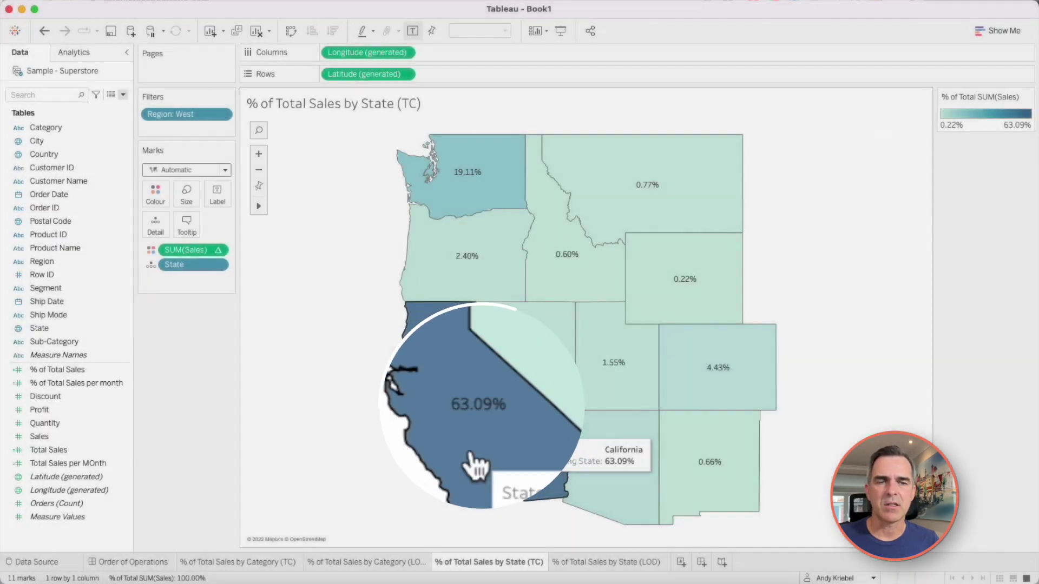
pyautogui.click(567, 563)
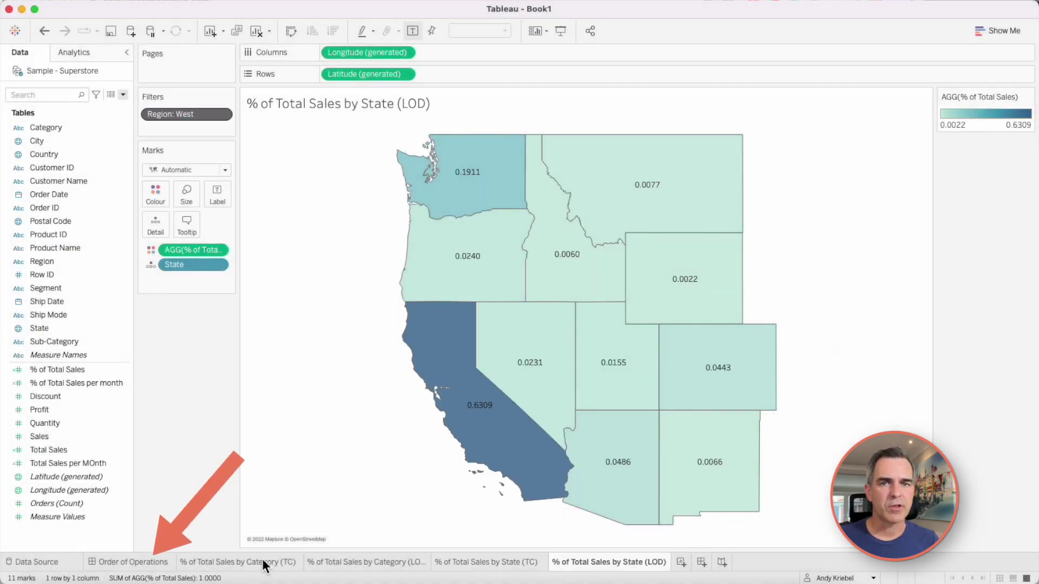
pyautogui.click(111, 562)
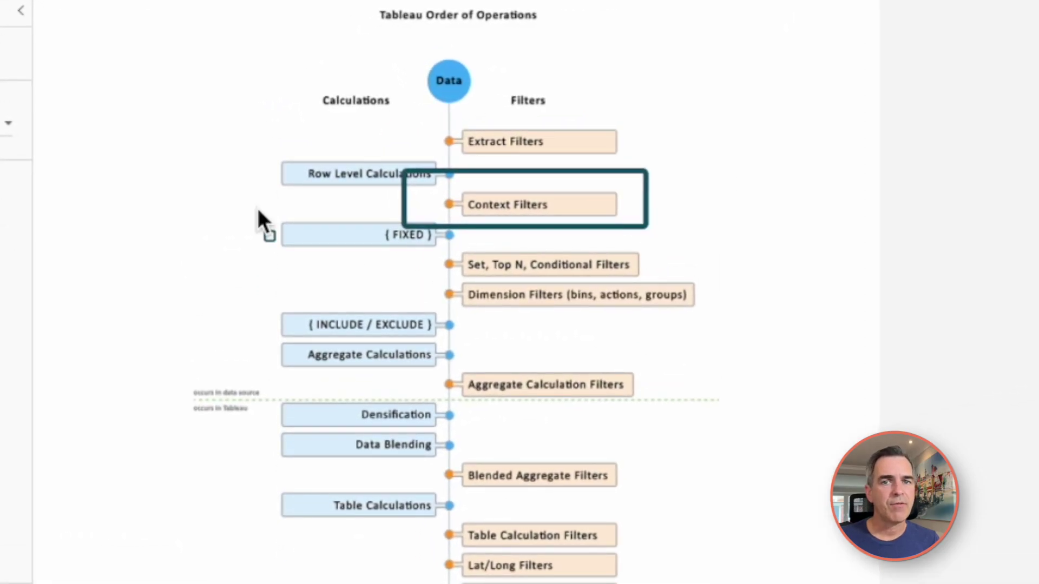
pyautogui.moveTo(257, 208); pyautogui.dragTo(469, 256)
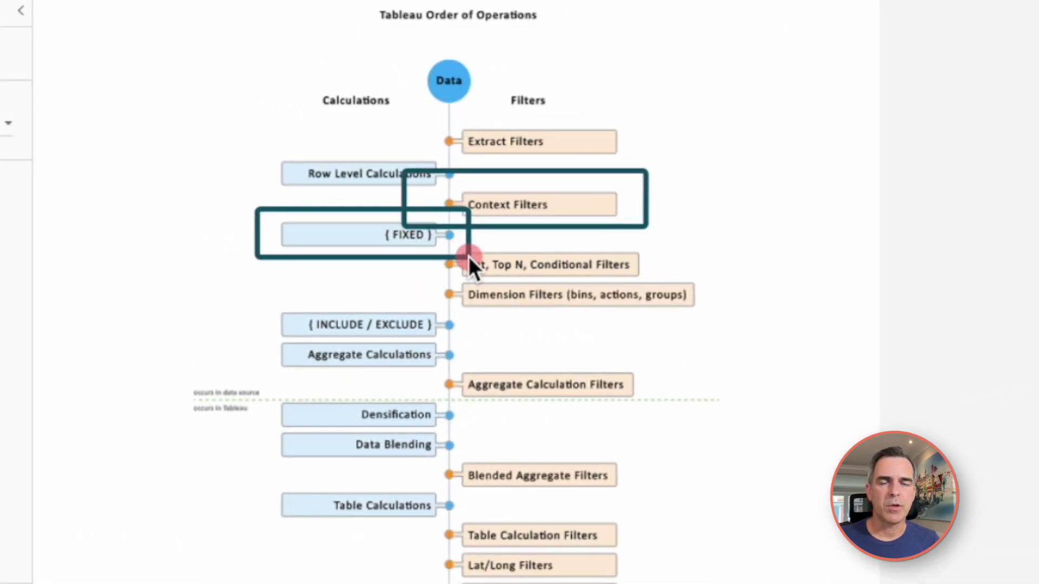